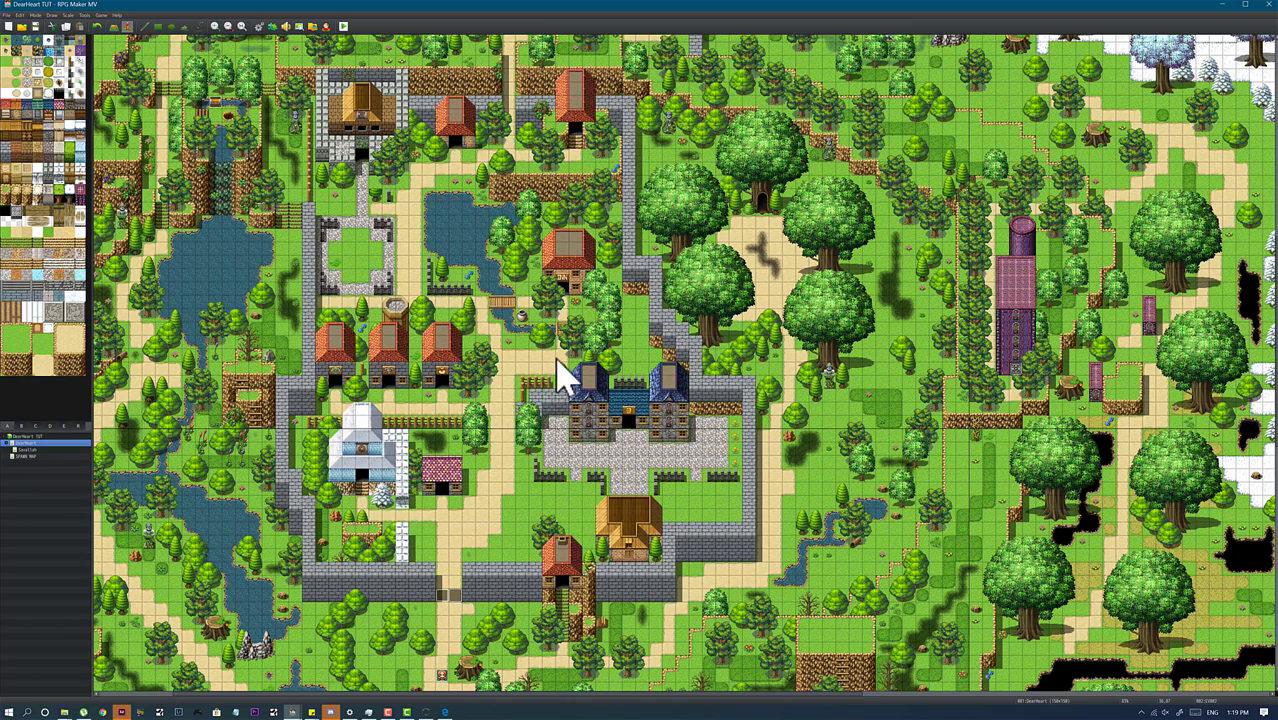
Scroll the map view up to show the DearHeart town map.
scroll(490, 295, up, 3)
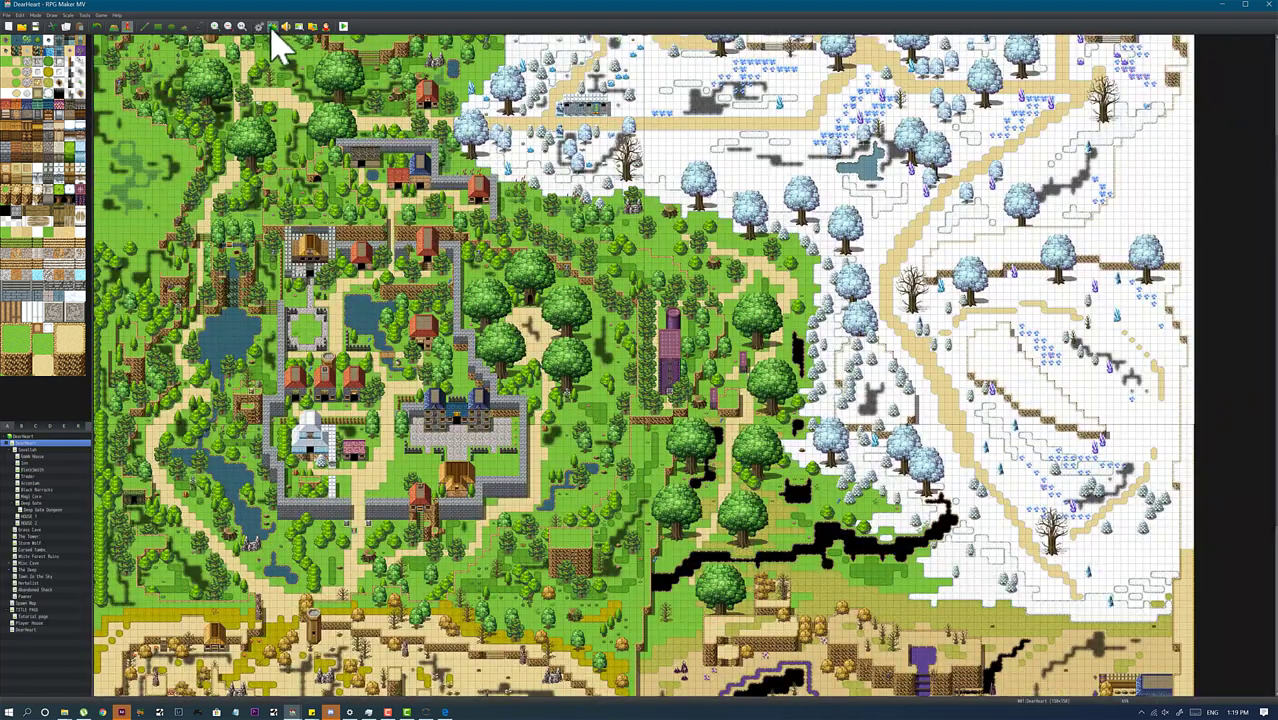
Open the plugin list and locate the OrangeTimeSystem and OrangeDayAndNight plugins.
click(271, 27)
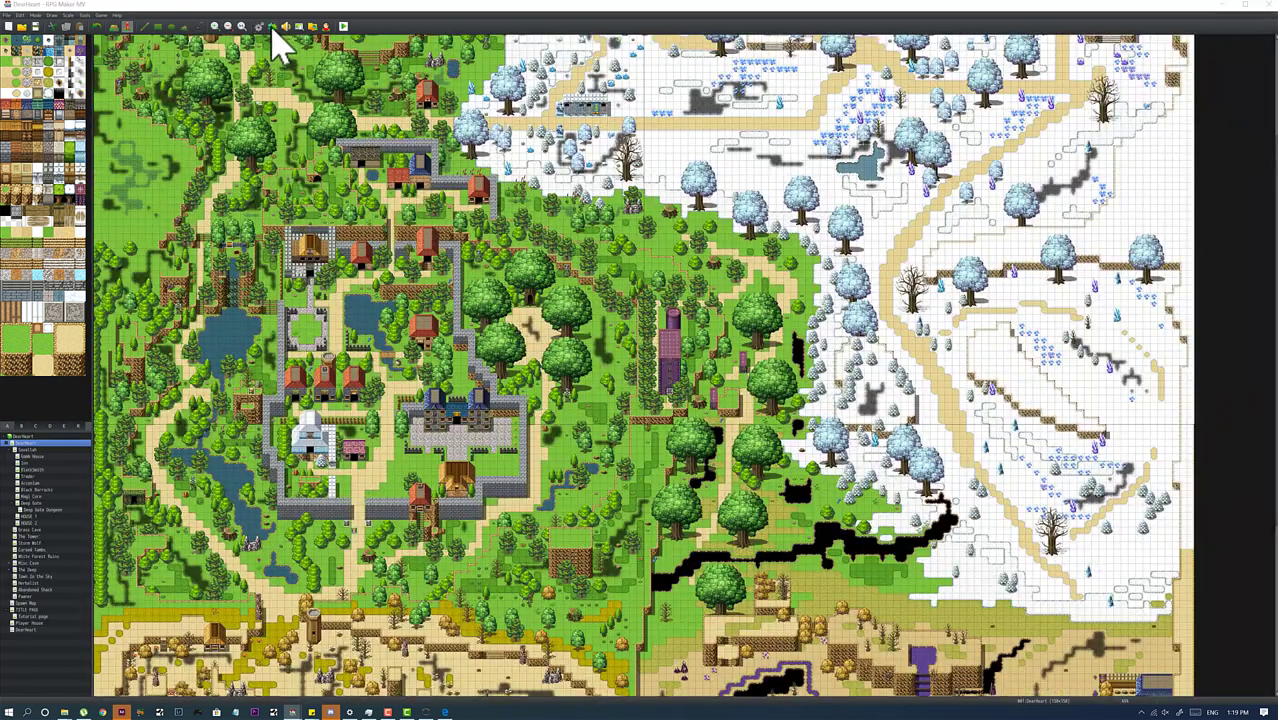
scroll(624, 380, down, 5)
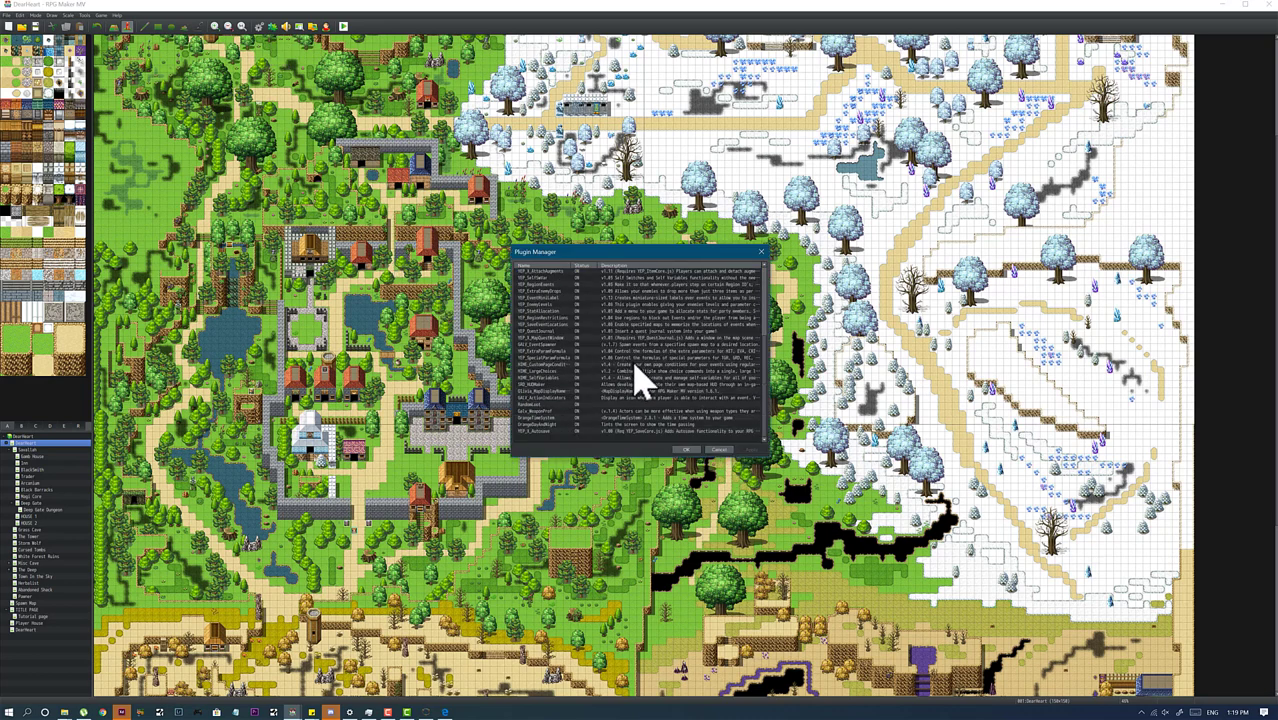
click(532, 420)
click(568, 426)
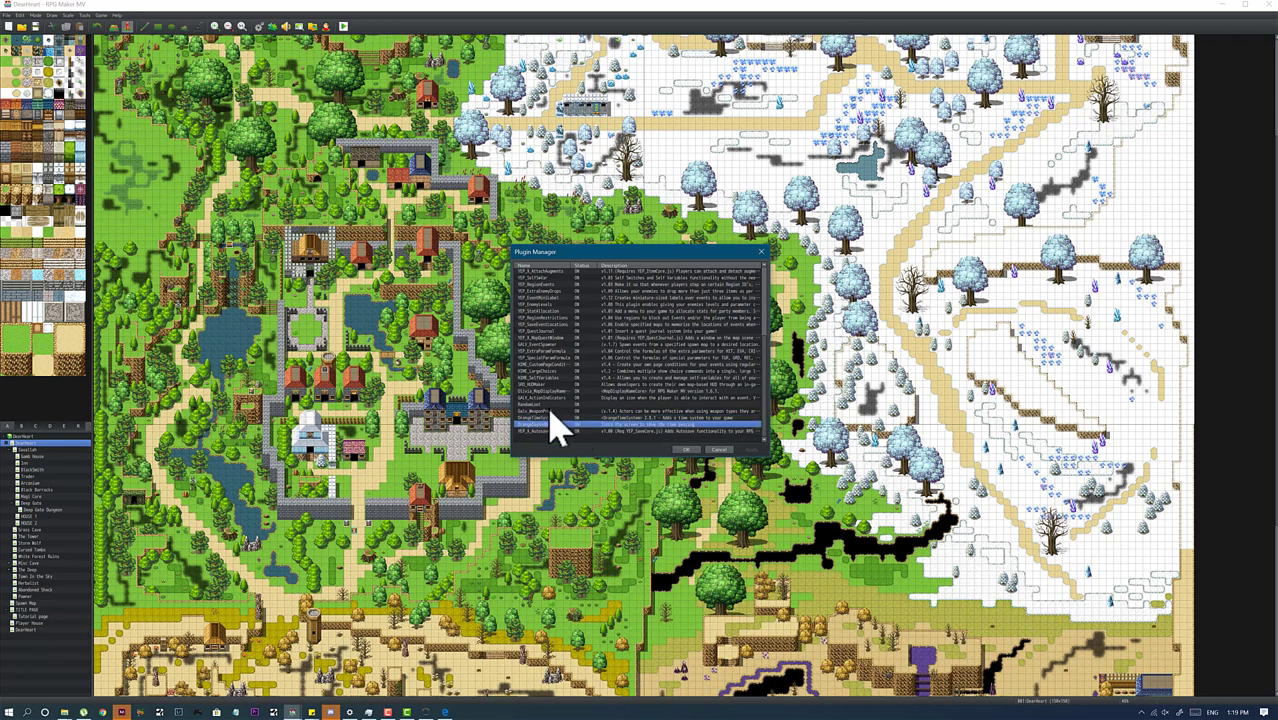
click(559, 417)
Read through the OrangeTimeSystem plugin's settings and help text.
double_click(561, 417)
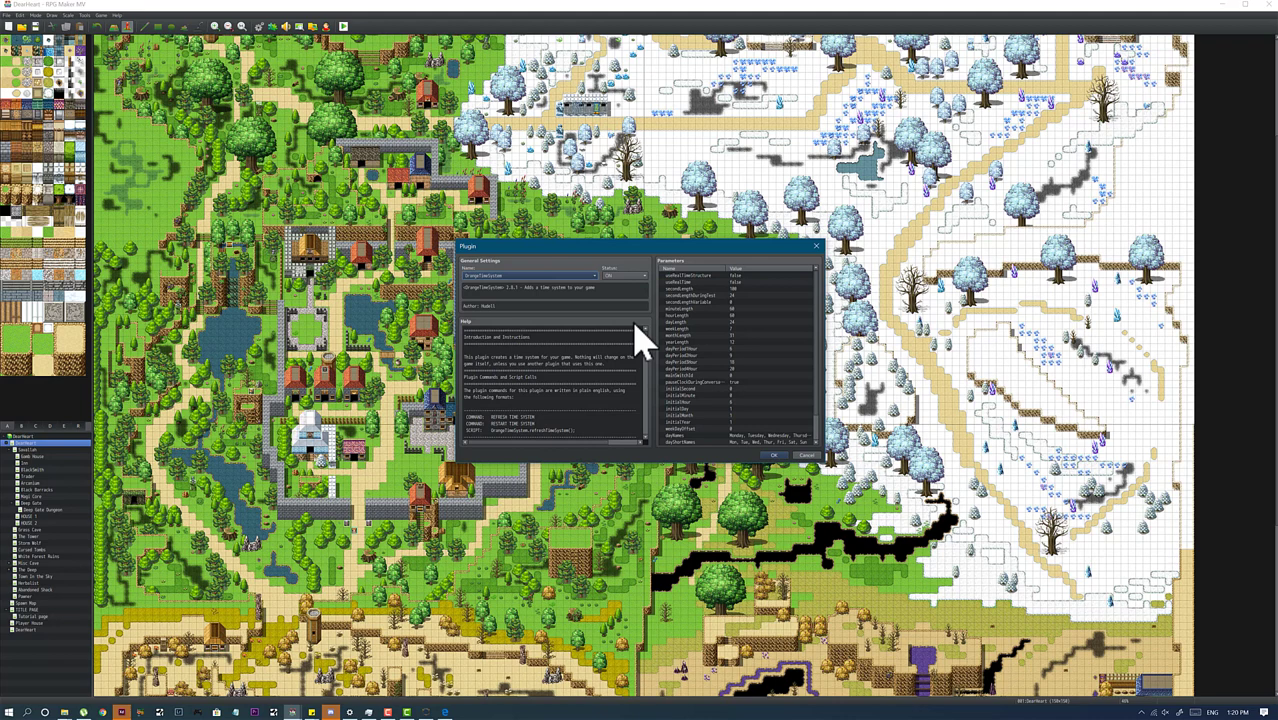
scroll(593, 370, down, 3)
scroll(590, 375, down, 3)
scroll(588, 385, down, 3)
scroll(585, 390, down, 3)
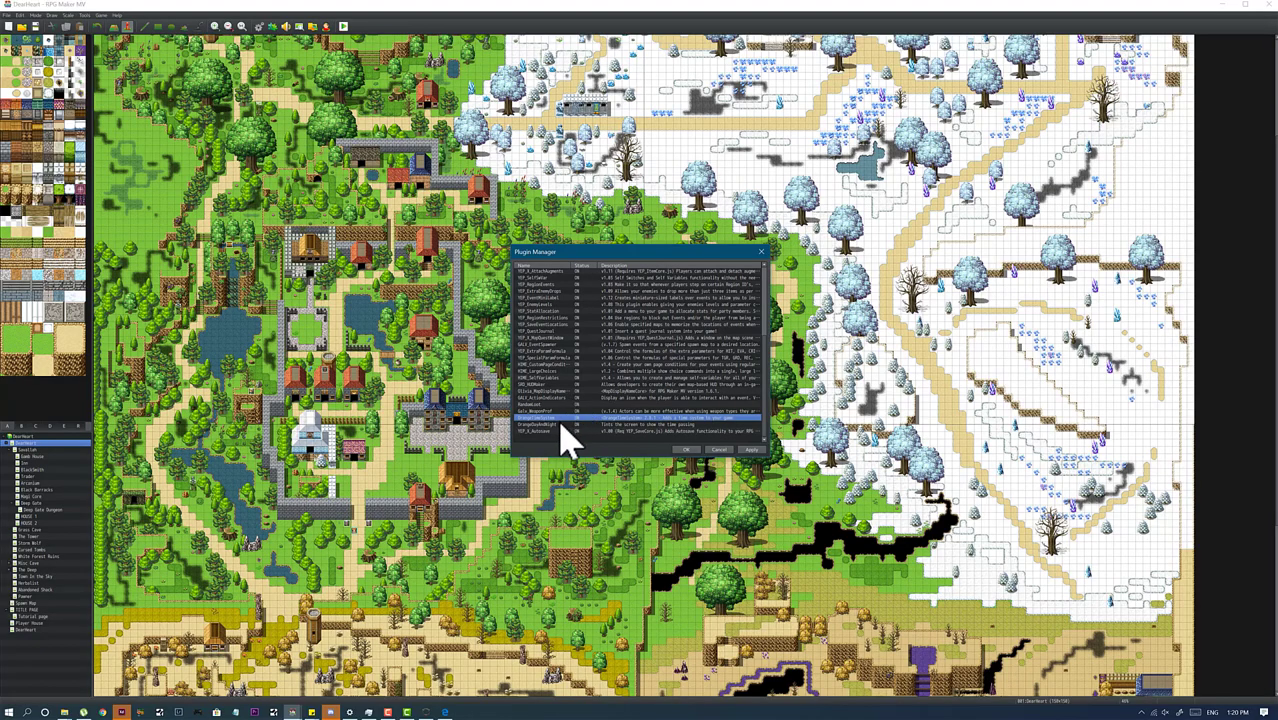
Copy the OrangeTimeSystem and OrangeDayAndNight plugins from the main project.
click(561, 424)
right_click(561, 424)
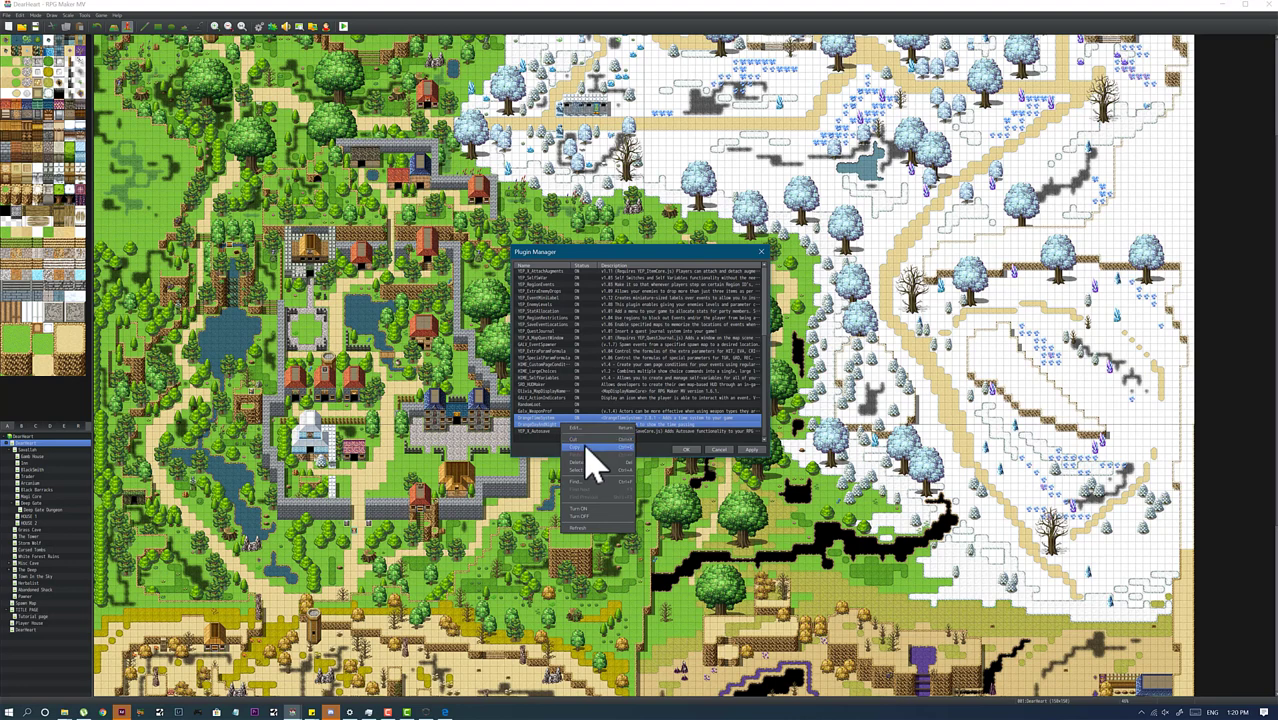
click(590, 458)
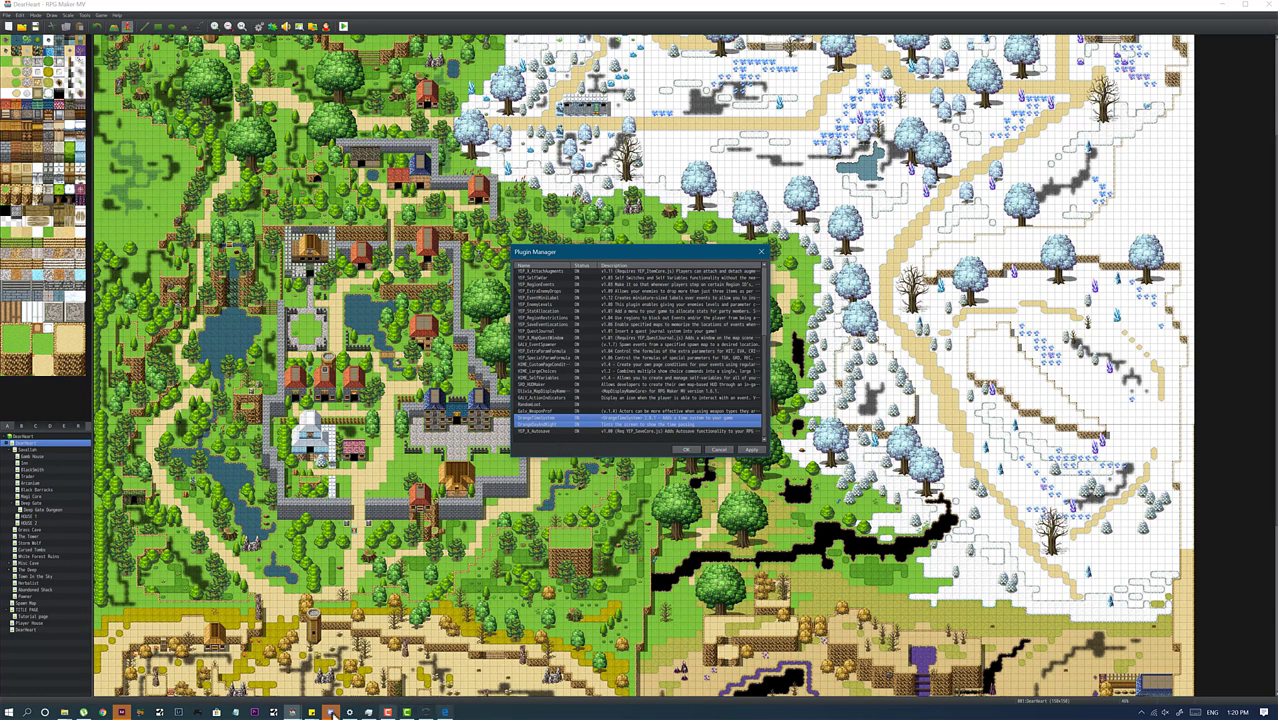
Paste both Orange time plugins into the DearHeart TUT project's plugin list.
click(292, 712)
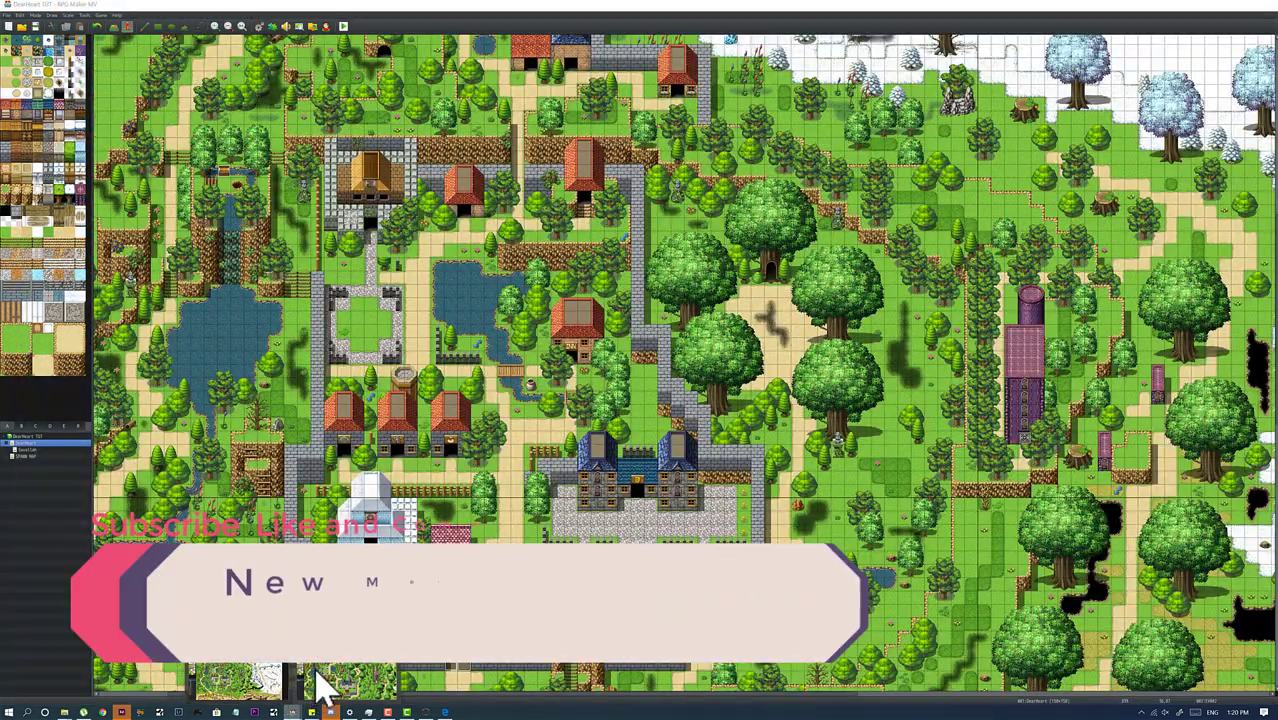
click(272, 30)
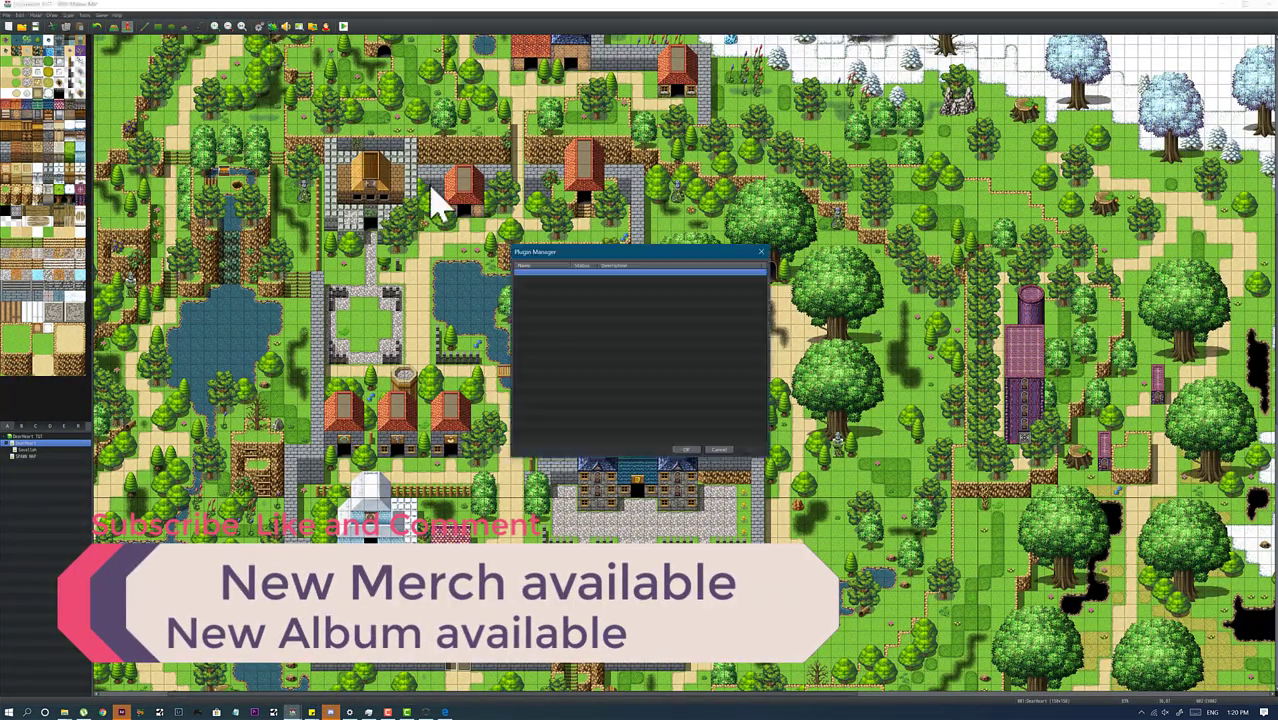
right_click(618, 362)
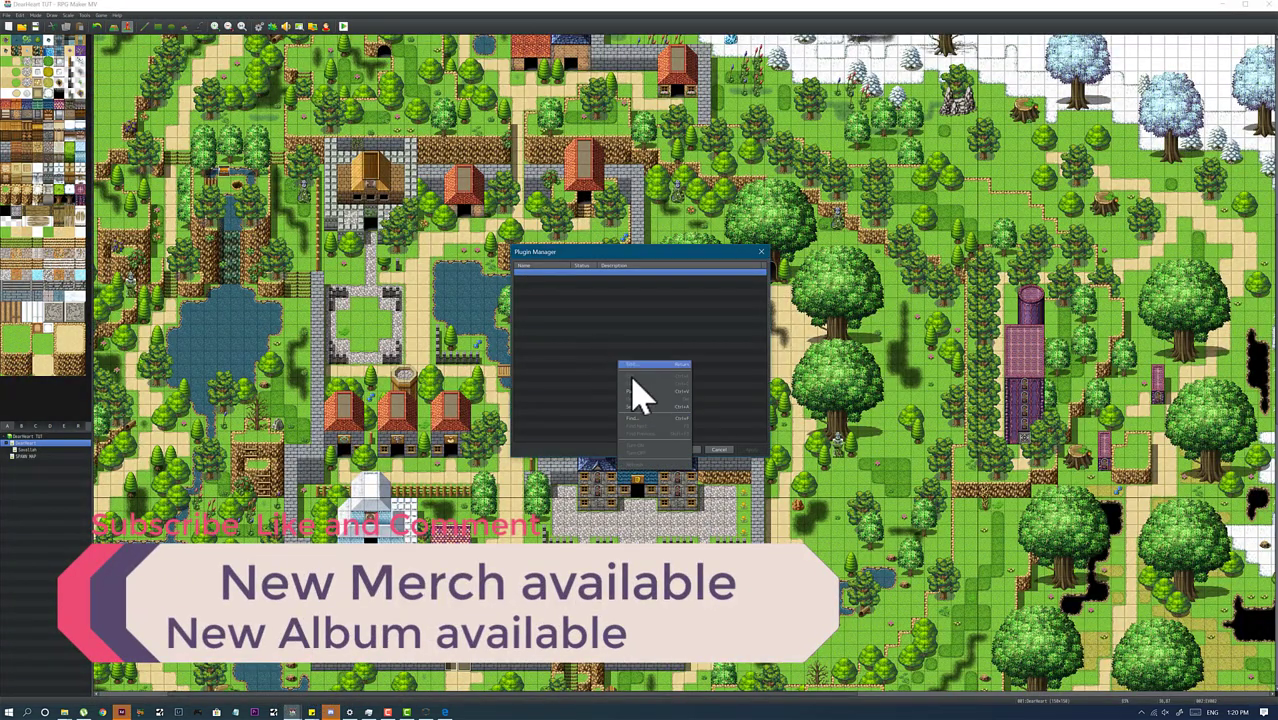
click(635, 391)
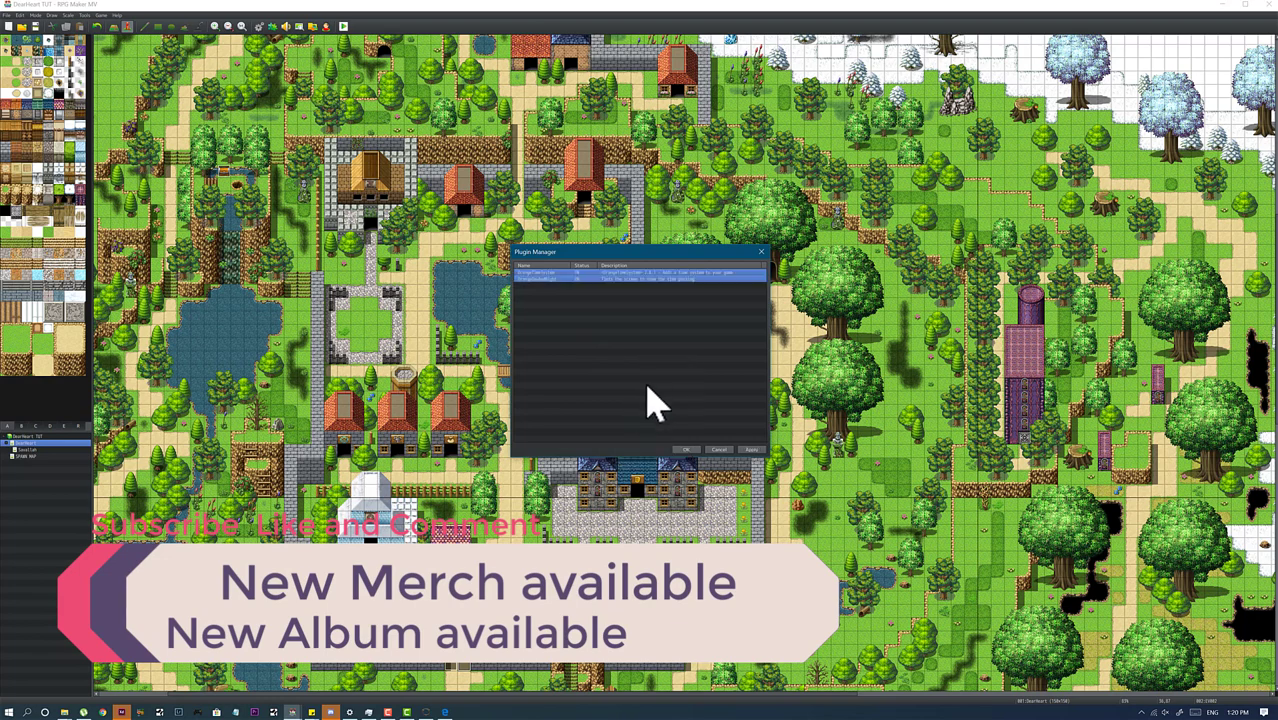
Review OrangeTimeSystem's monthShortNames, initialSwitch and tilesetList, then view OrangeDayAndNight settings.
double_click(697, 273)
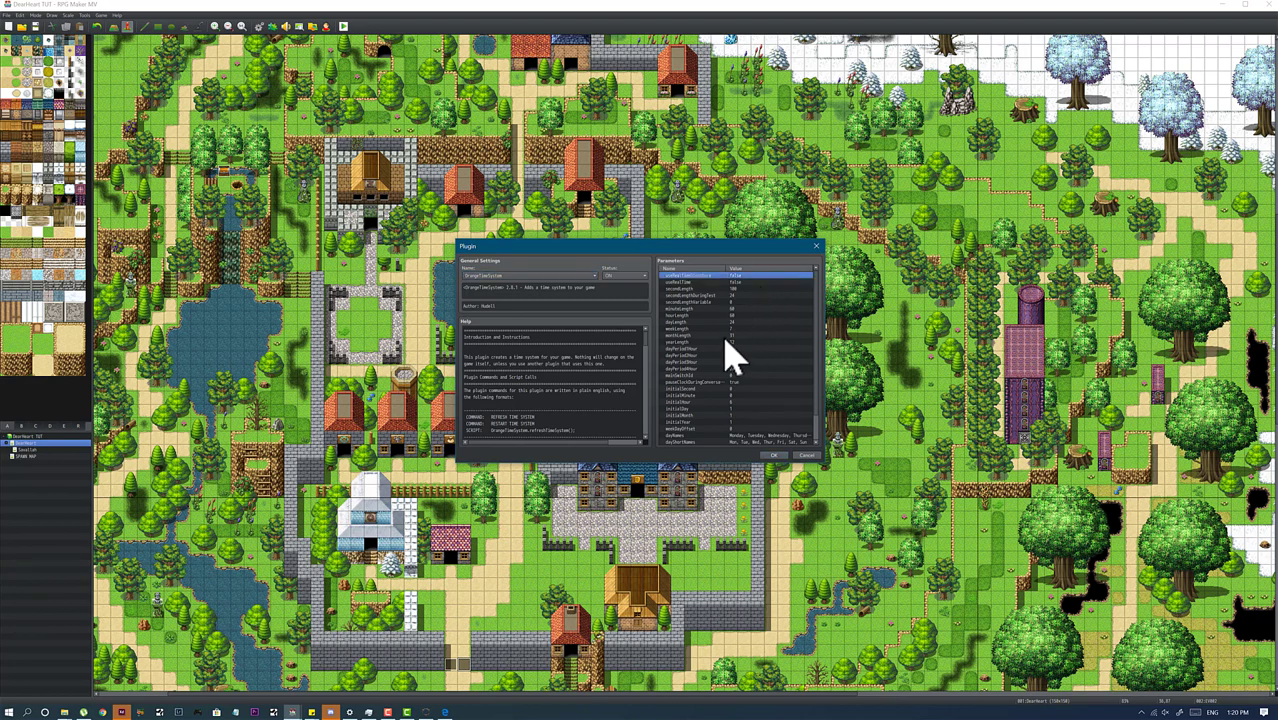
scroll(740, 342, down, 2)
scroll(757, 365, down, 1)
scroll(757, 365, down, 1)
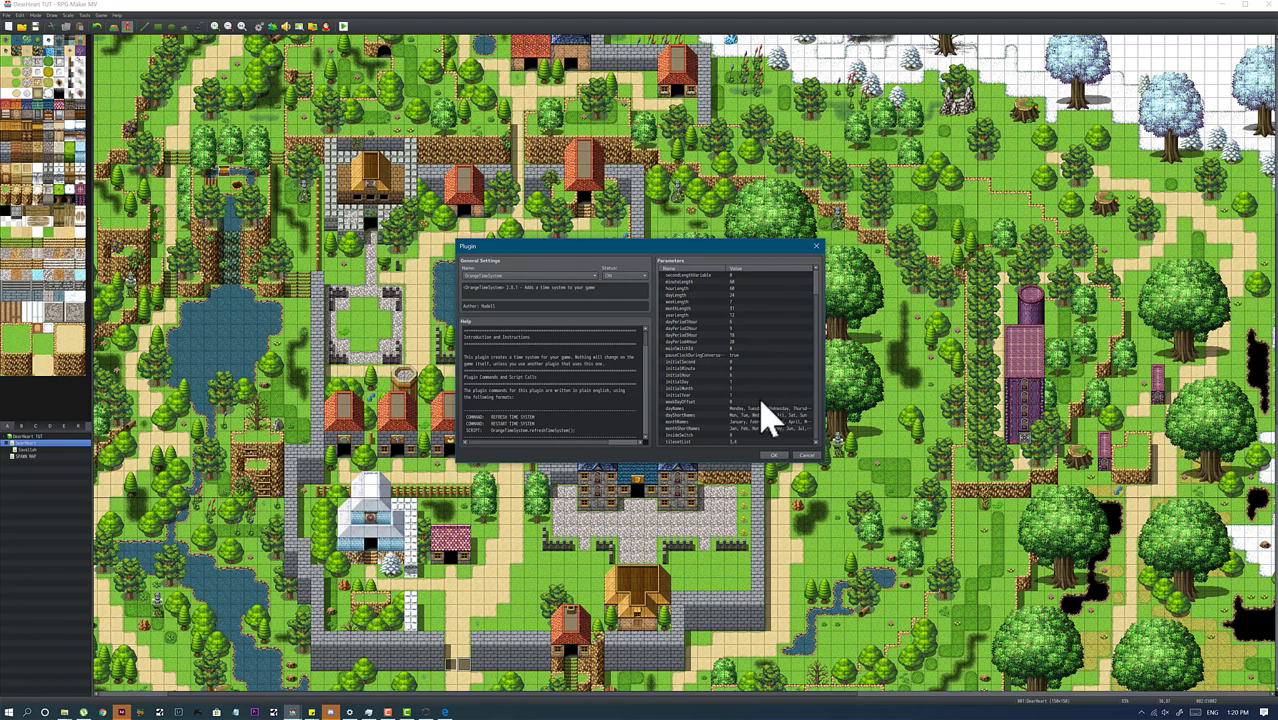
click(740, 431)
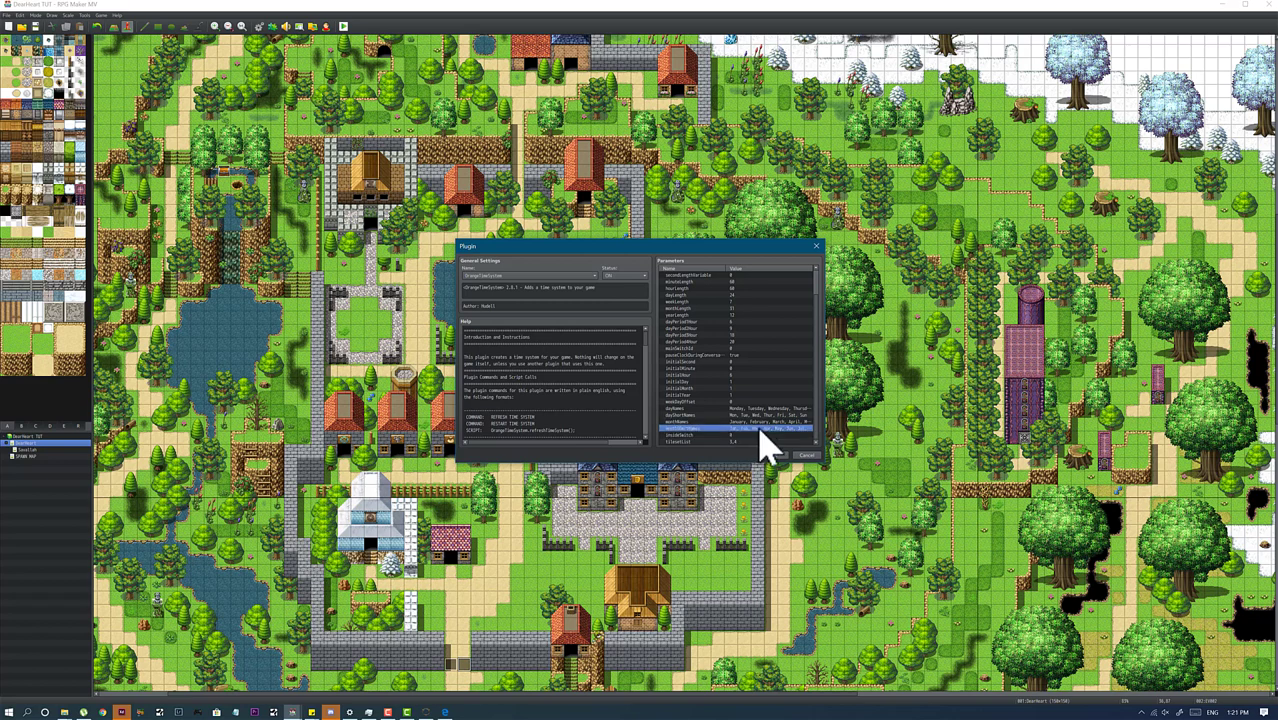
click(686, 437)
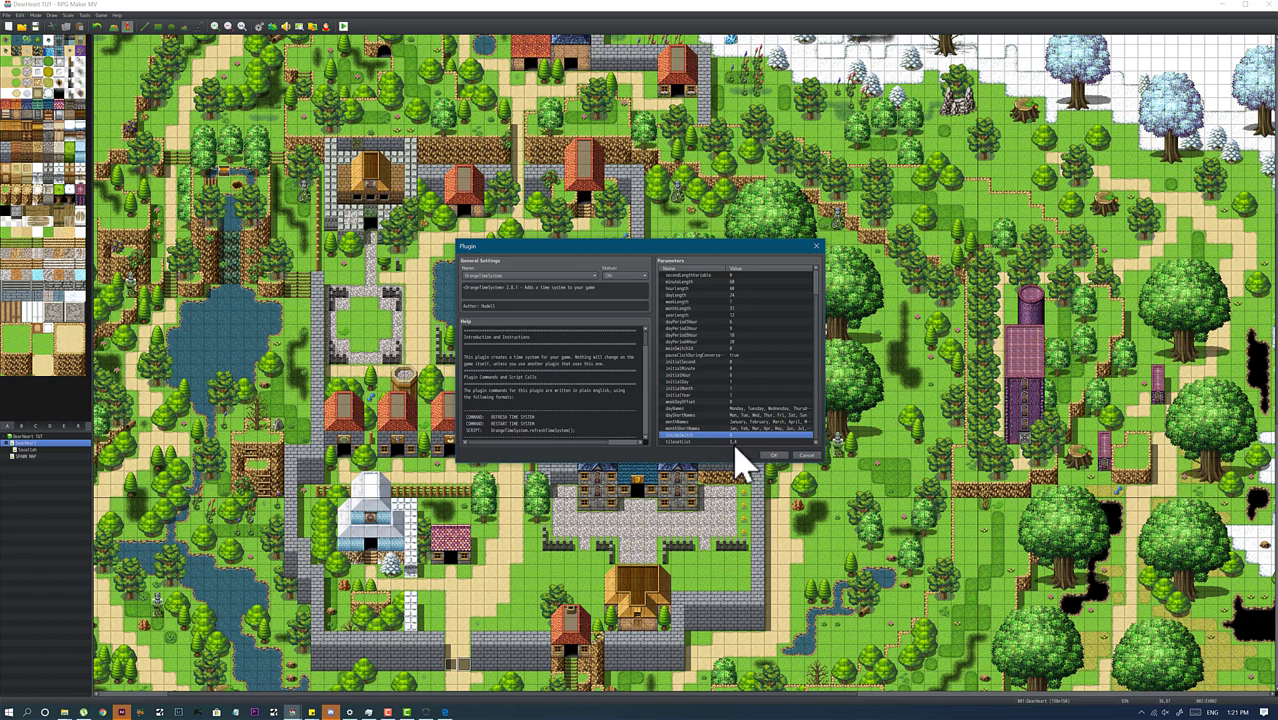
click(736, 443)
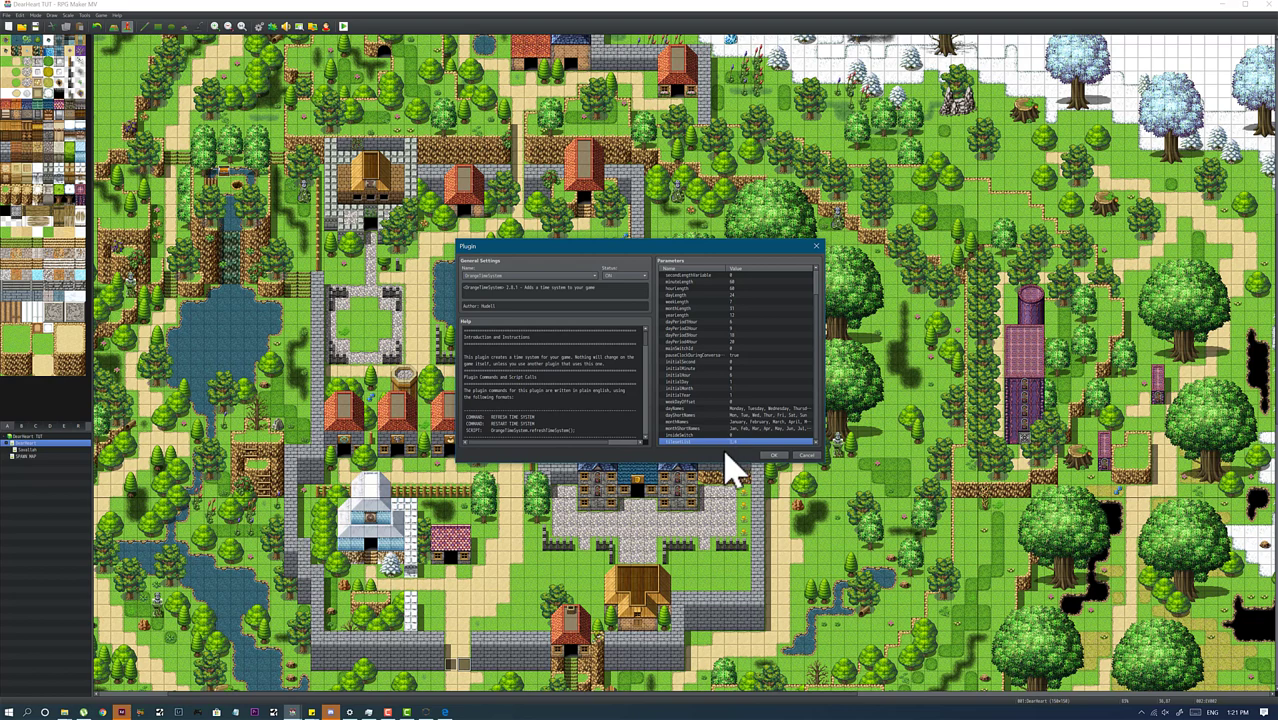
click(773, 455)
double_click(532, 280)
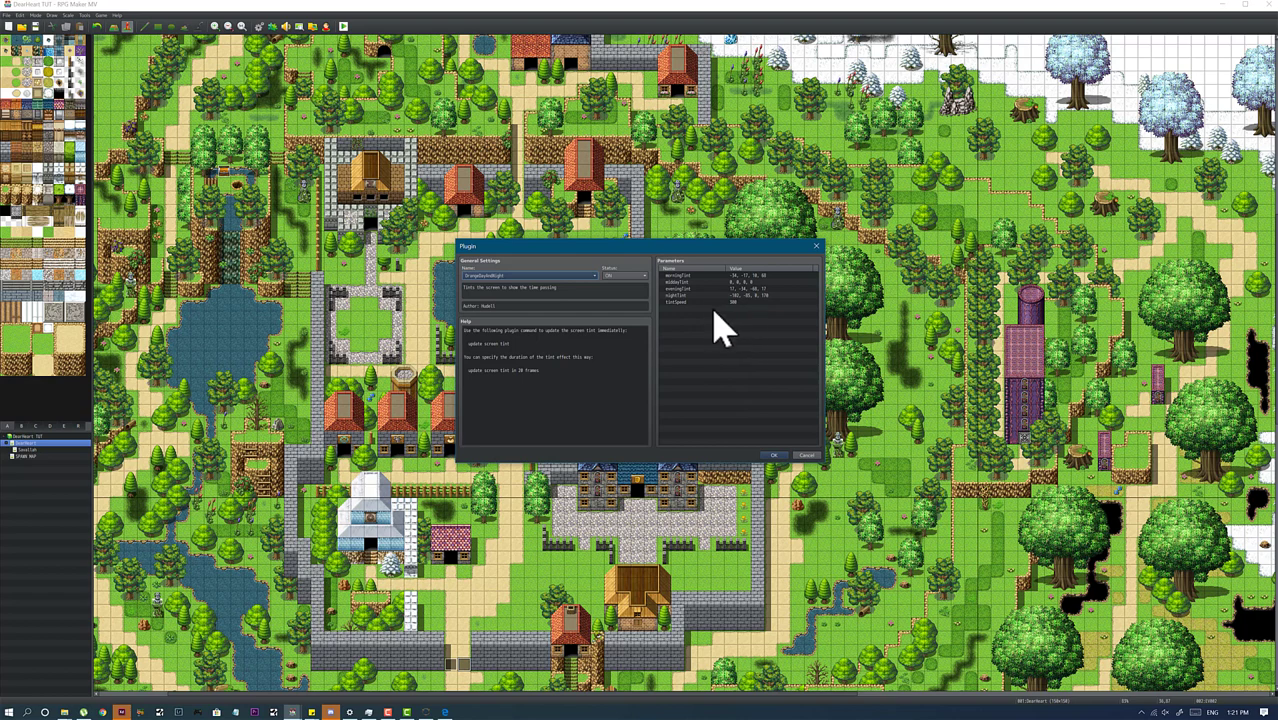
Accept the day-and-night settings and run a first playtest.
click(773, 455)
key(Return)
key(ctrl+r)
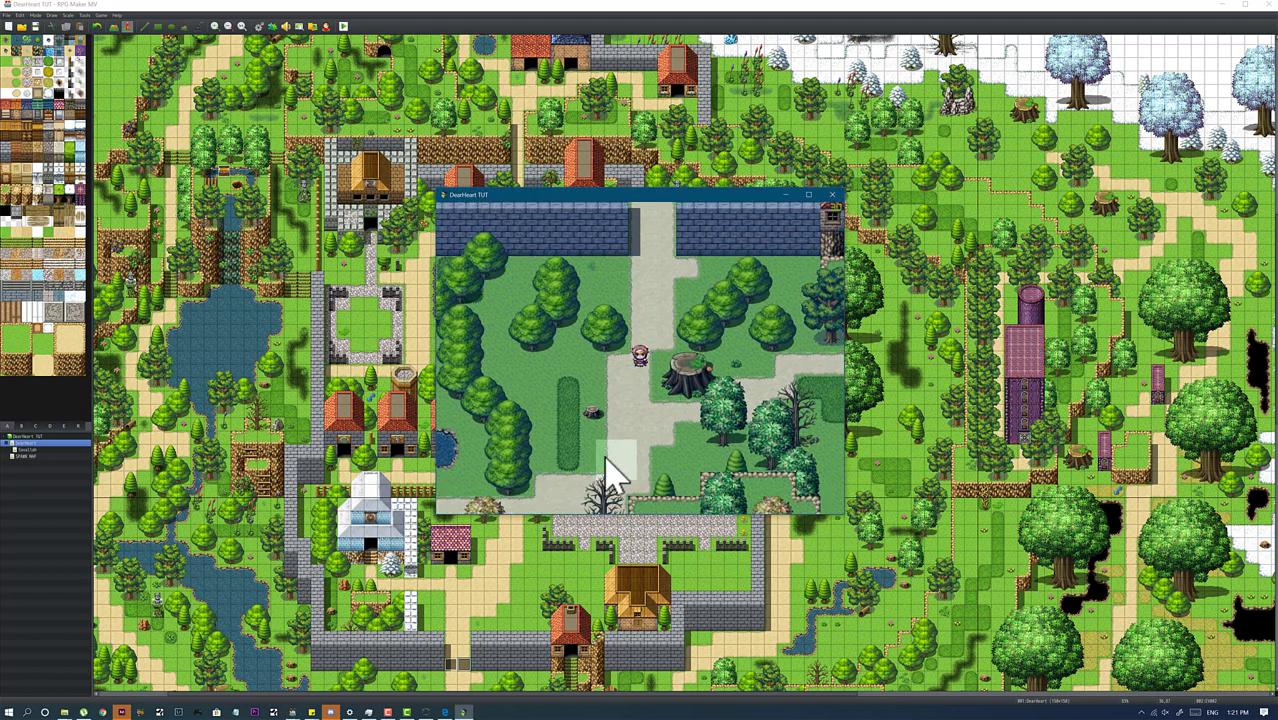
click(832, 194)
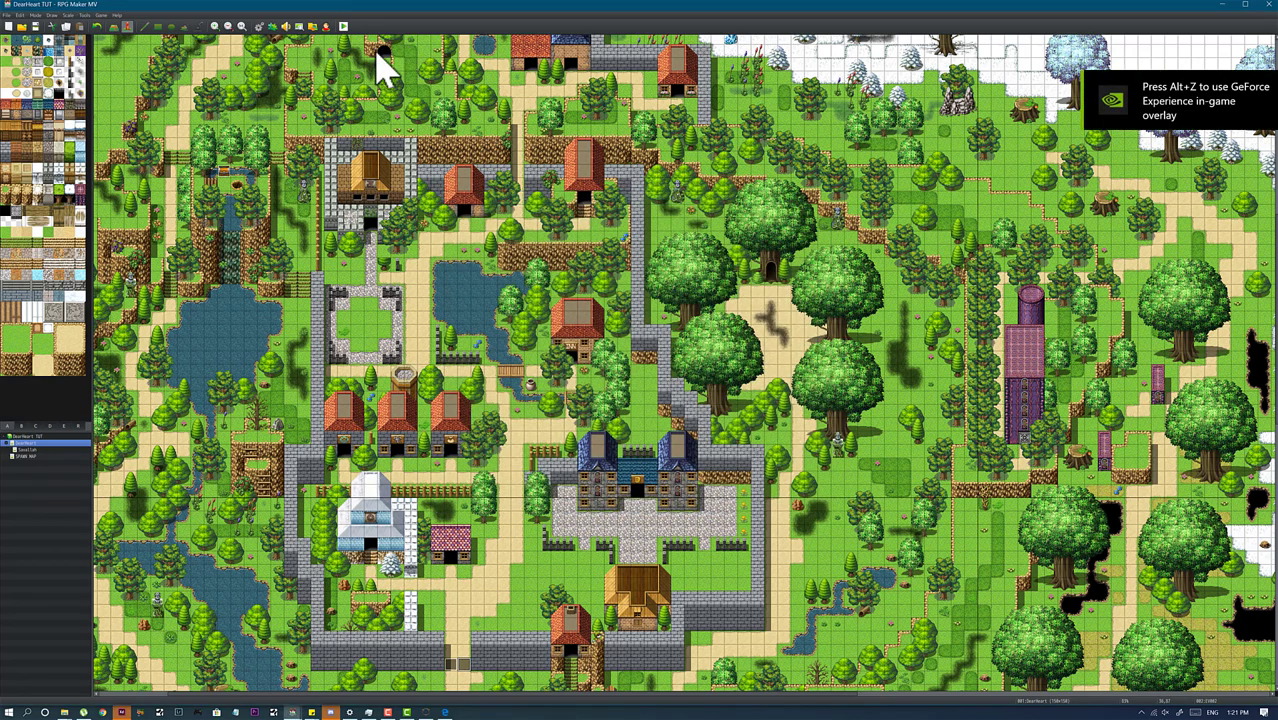
Change the time system's hour length and playtest until the night tint appears.
click(271, 28)
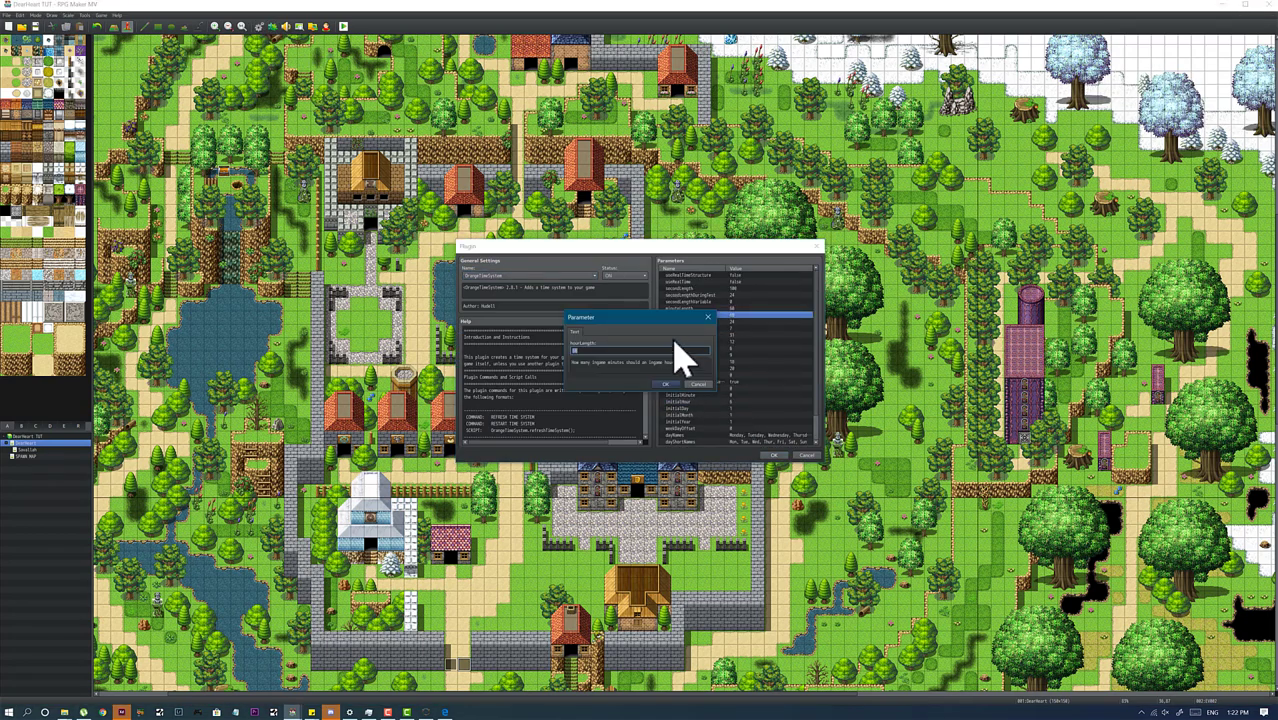
key(Escape)
key(Escape)
click(343, 26)
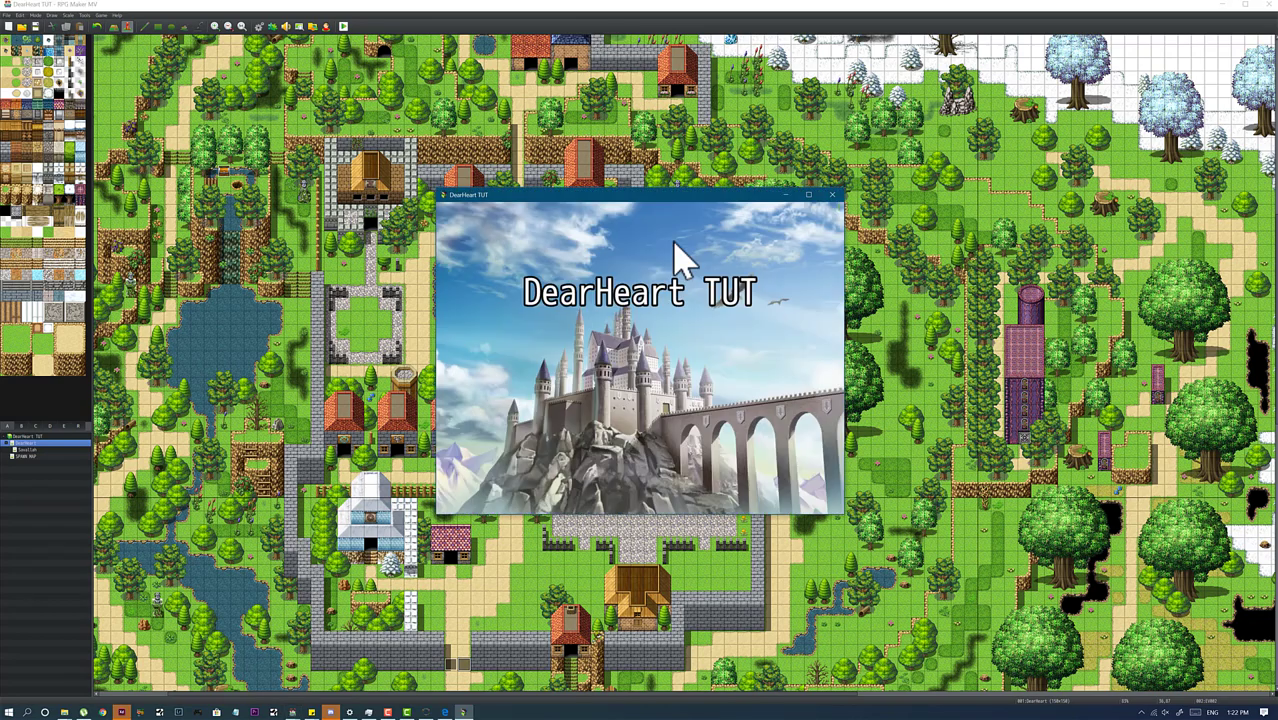
click(610, 425)
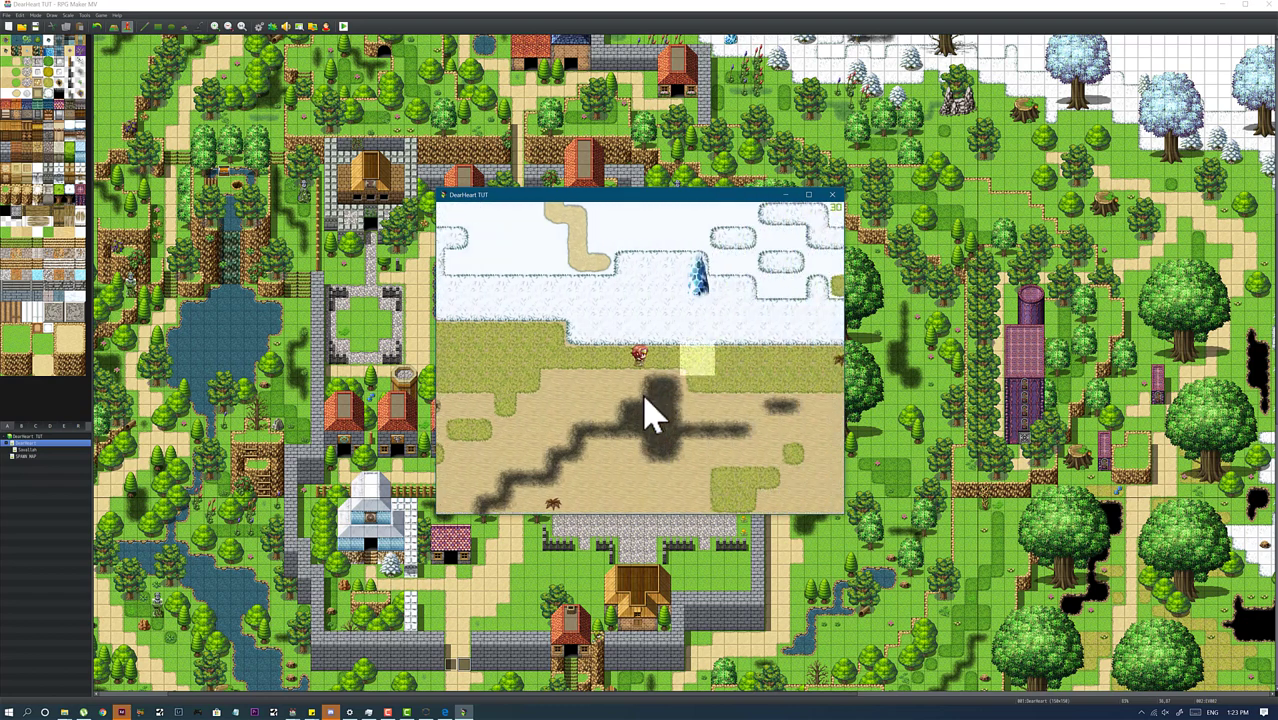
click(590, 432)
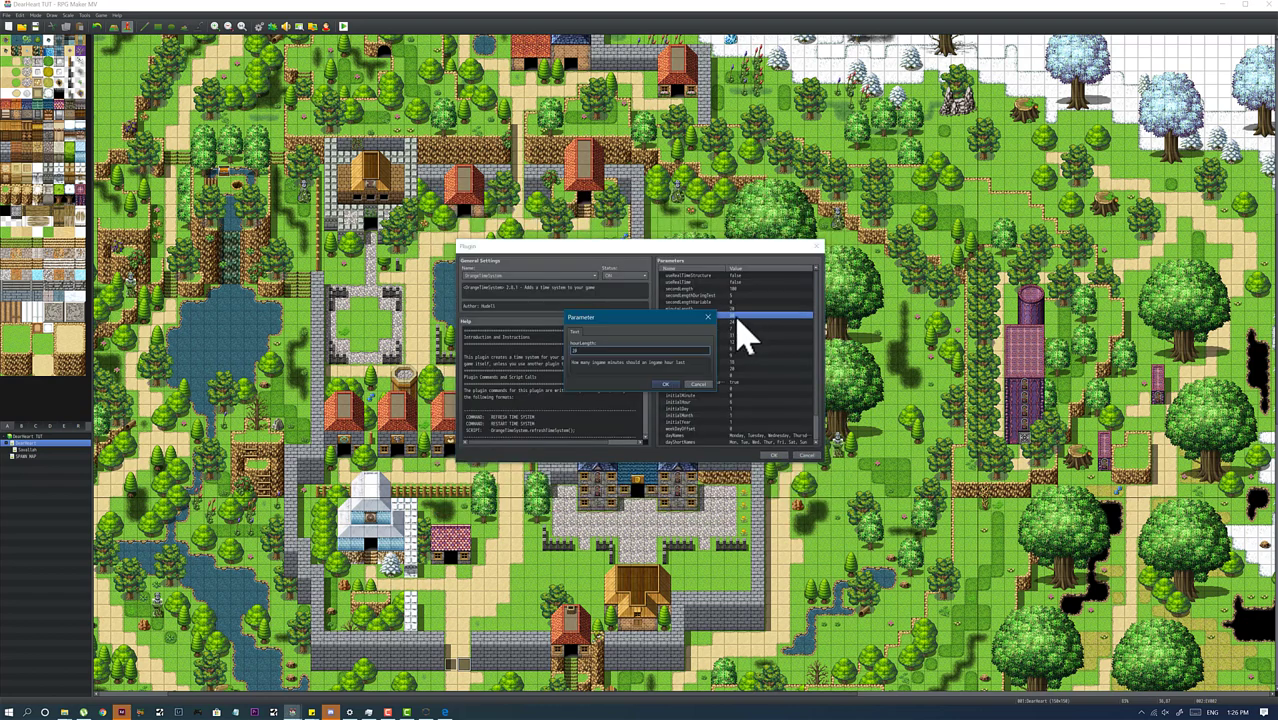
click(687, 448)
key(ctrl+r)
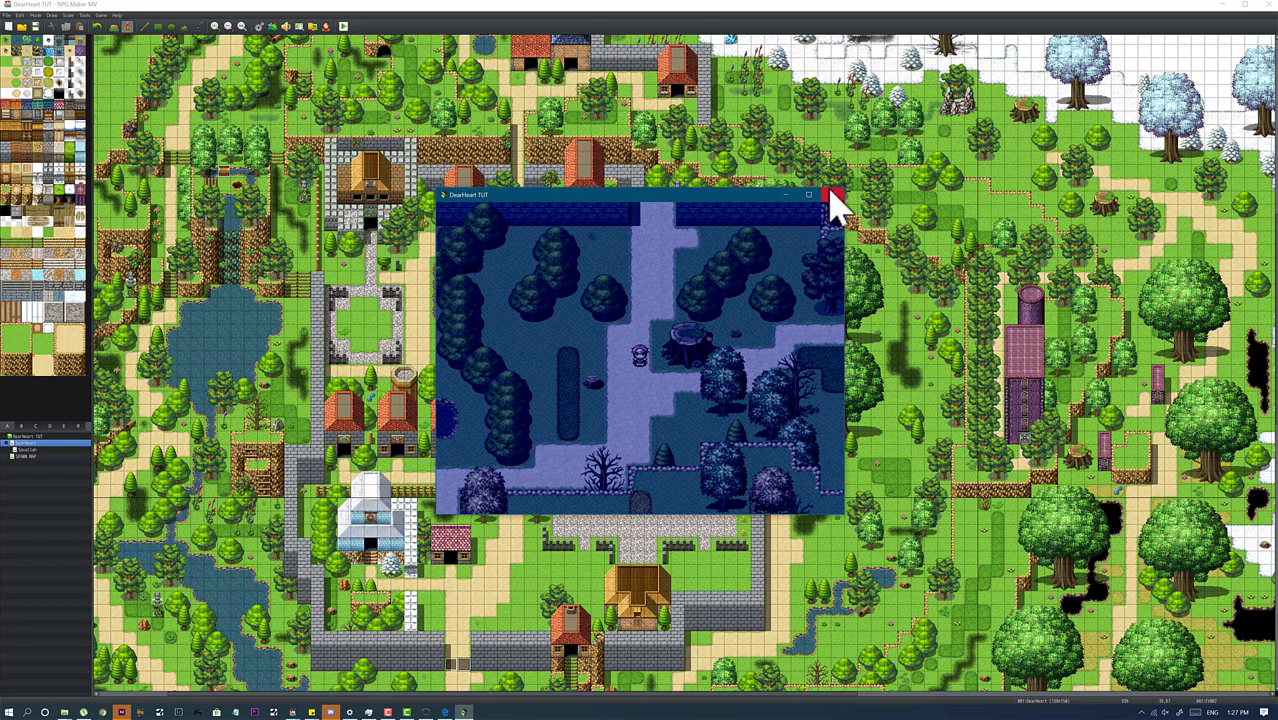
Close the playtest and plugin list, then scroll through the TUT project's map.
click(834, 196)
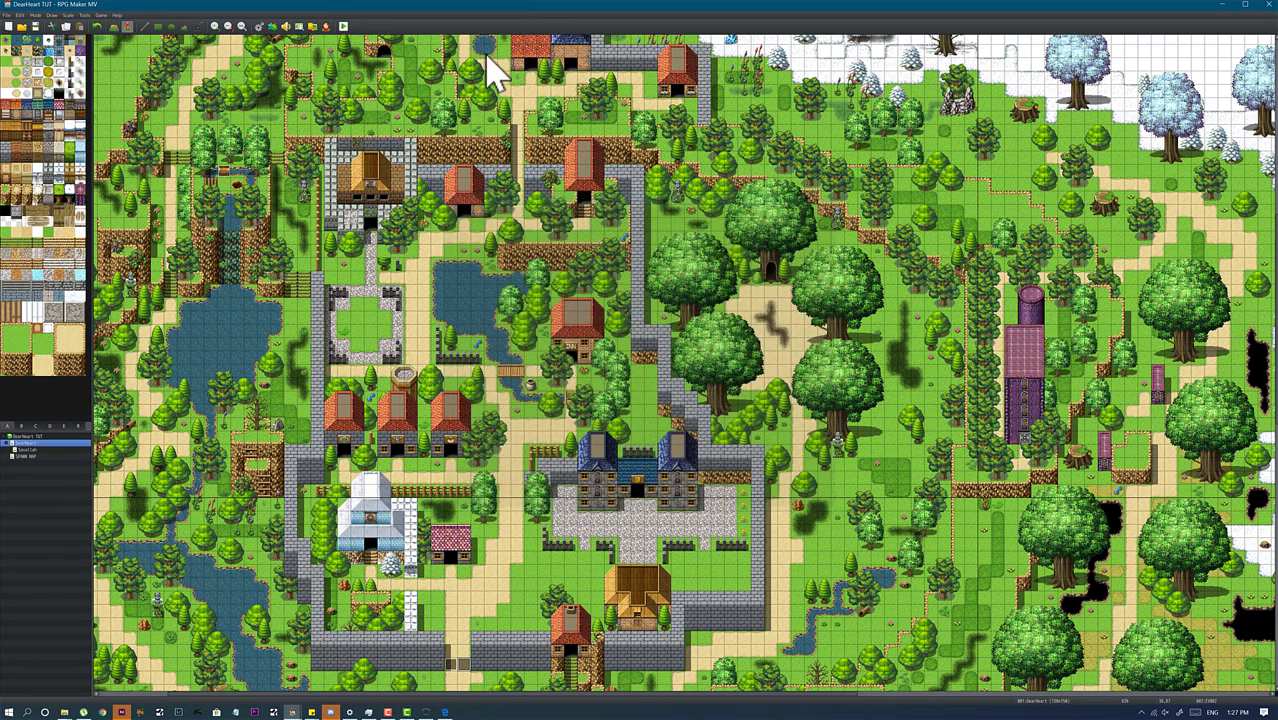
click(285, 28)
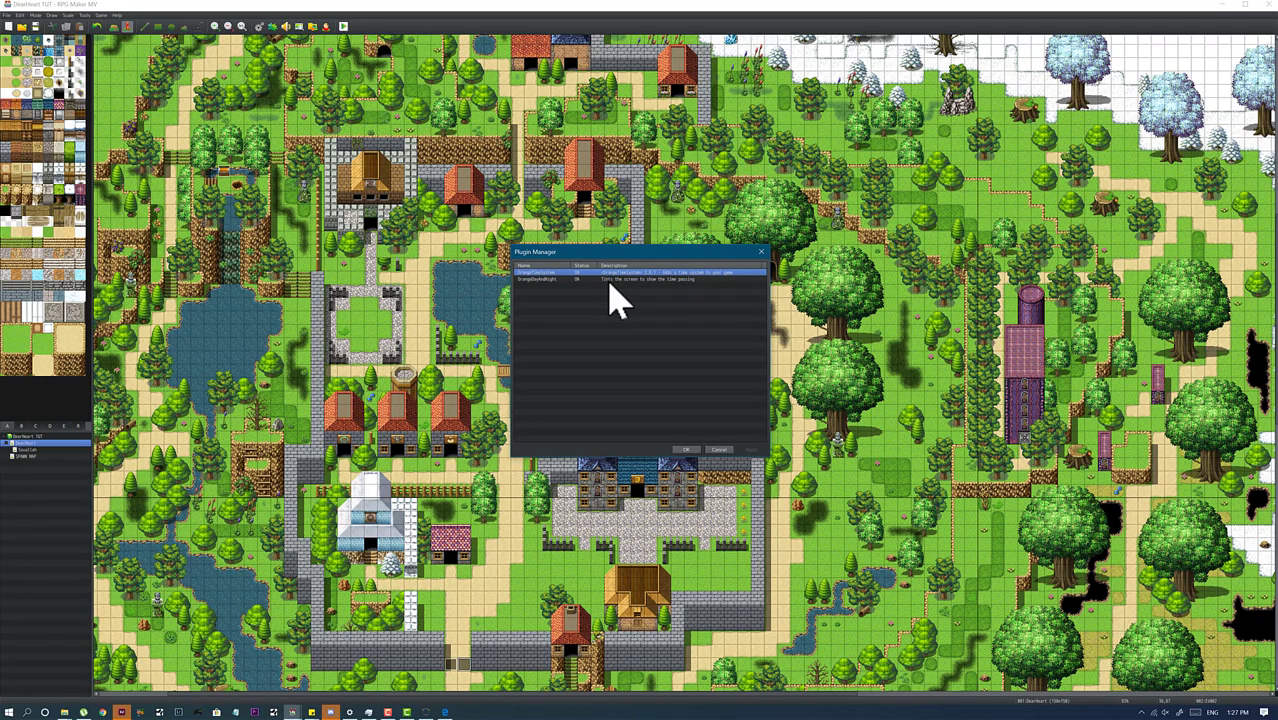
key(Escape)
scroll(613, 585, down, 5)
scroll(613, 585, down, 4)
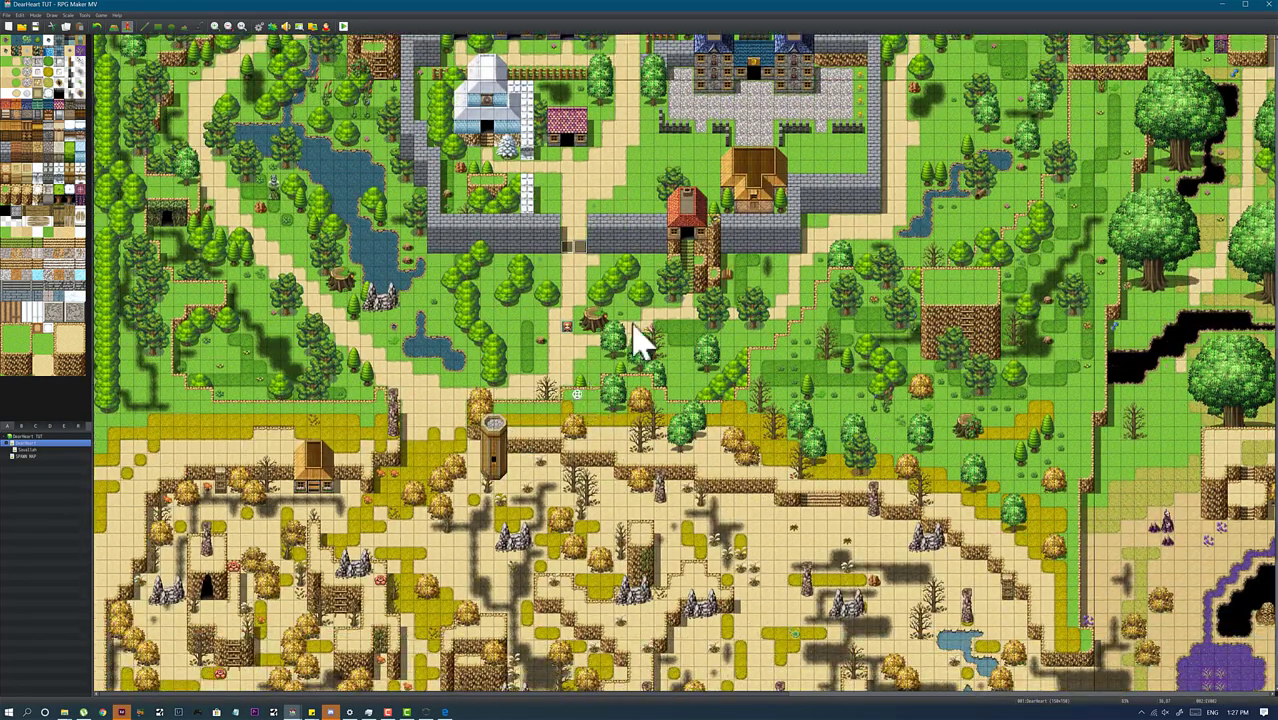
scroll(600, 300, up, 3)
scroll(480, 280, up, 5)
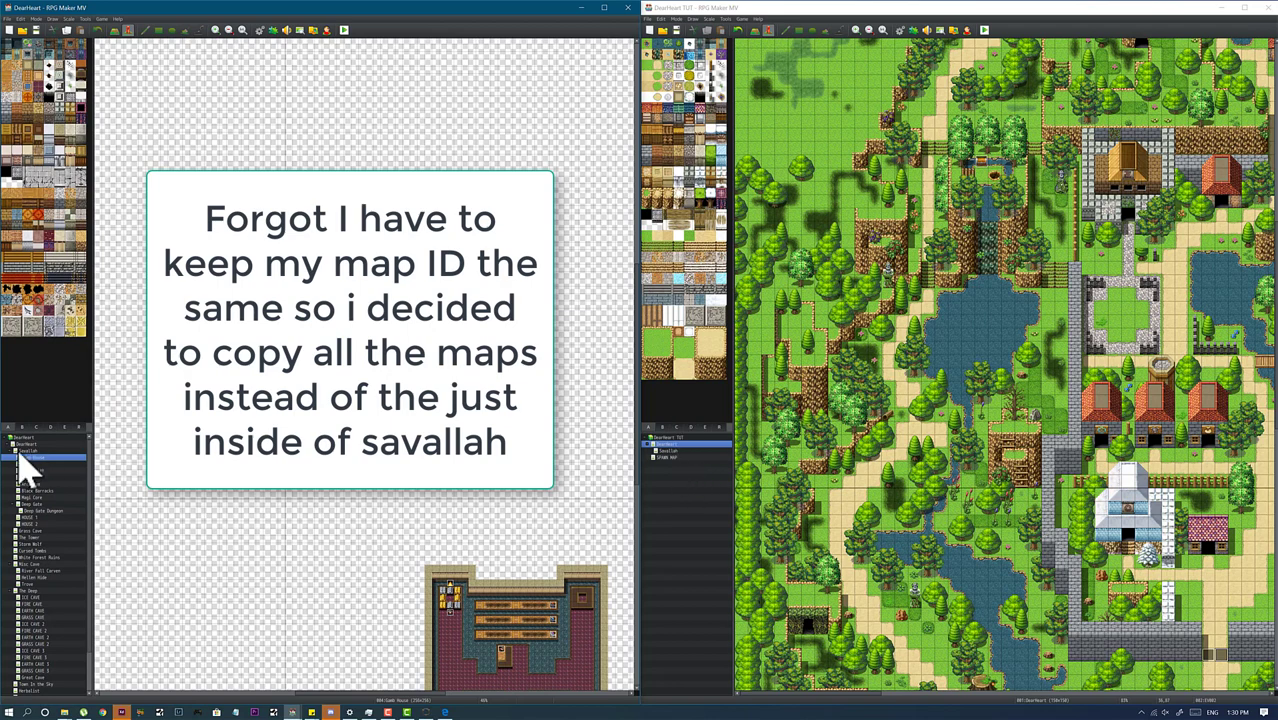
Add a new blank map to the test project.
click(699, 456)
key(Insert)
key(Return)
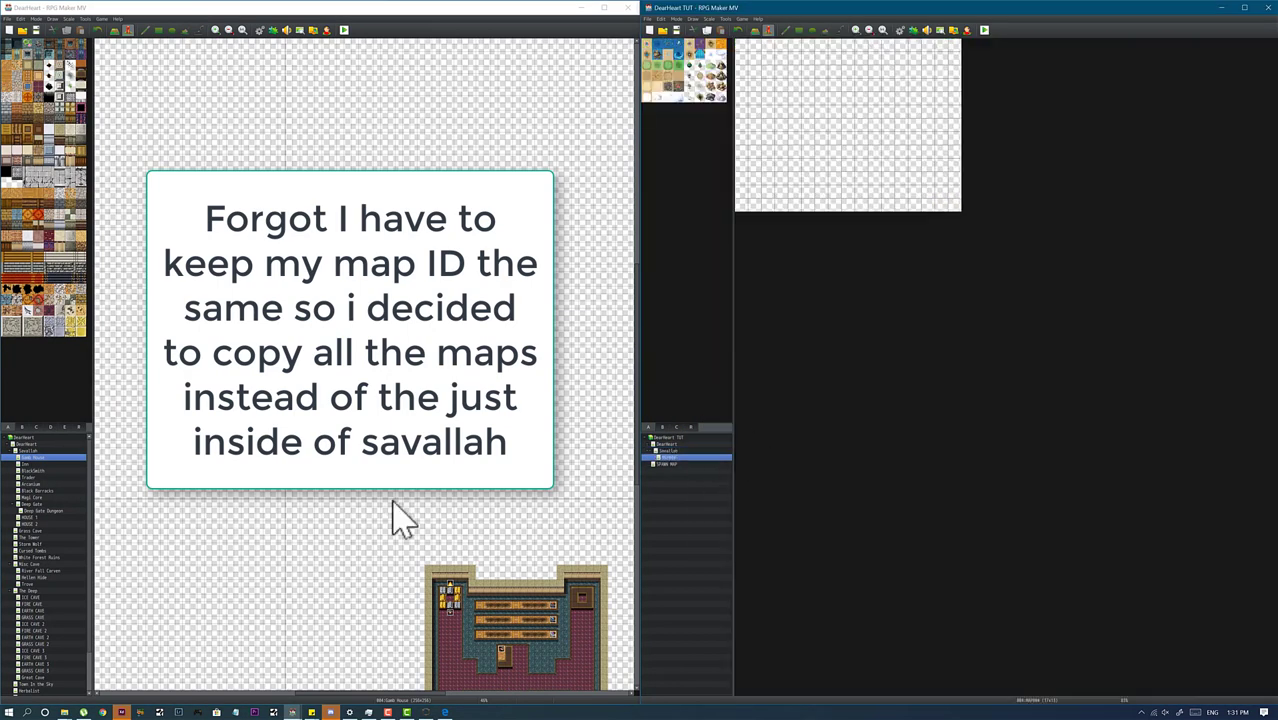
scroll(30, 680, down, 2)
Delete MAP004 from the test project, cancelling an accidental delete in the main project.
click(30, 672)
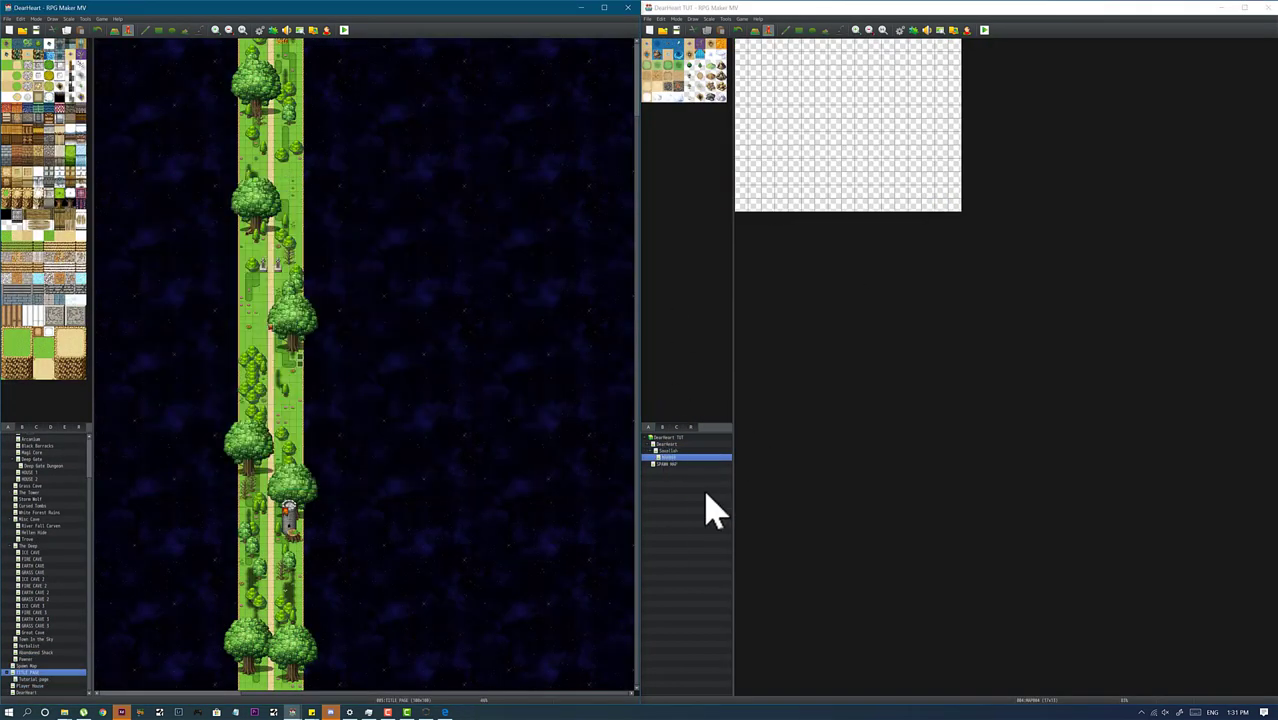
key(Delete)
click(347, 368)
click(673, 457)
key(Delete)
click(948, 369)
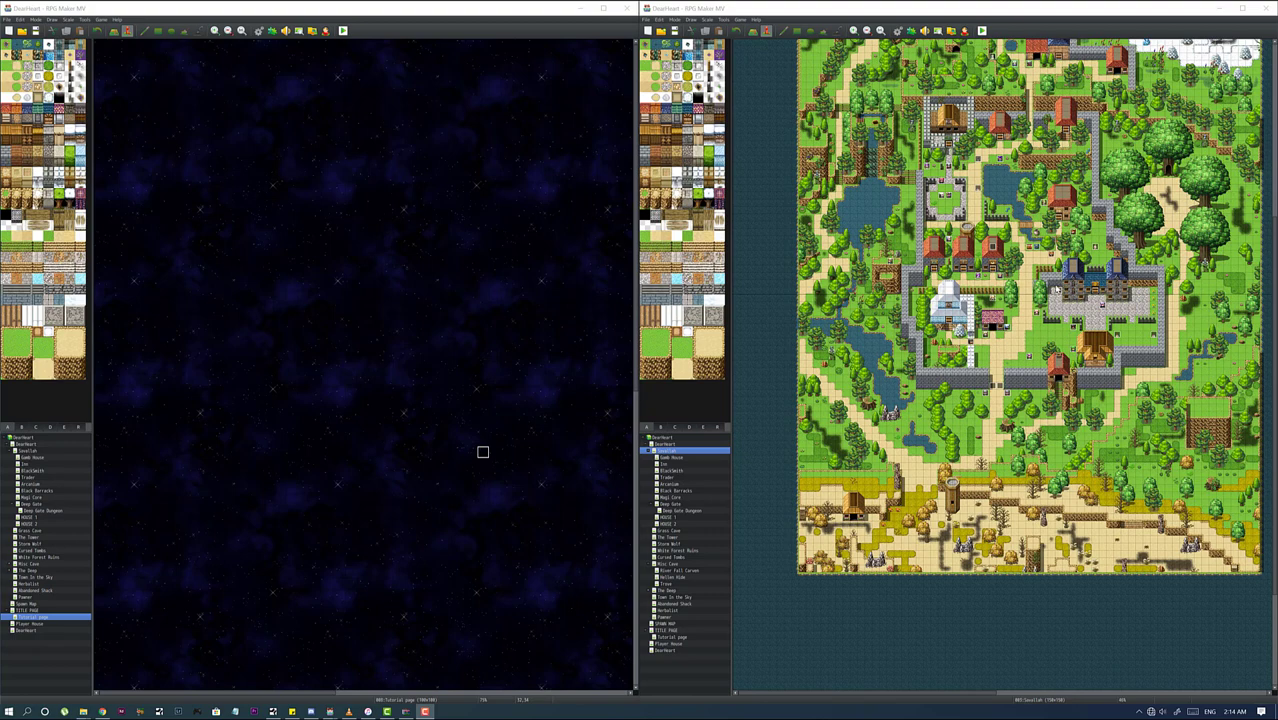
key(F10)
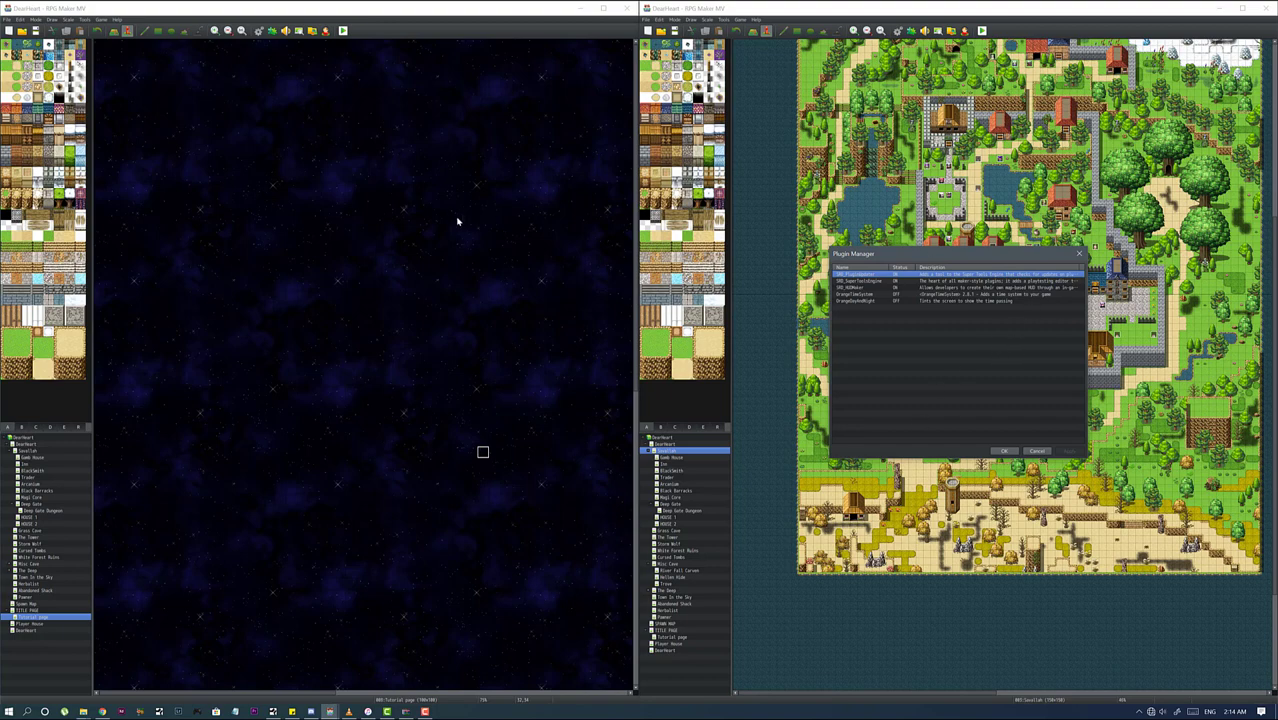
click(866, 281)
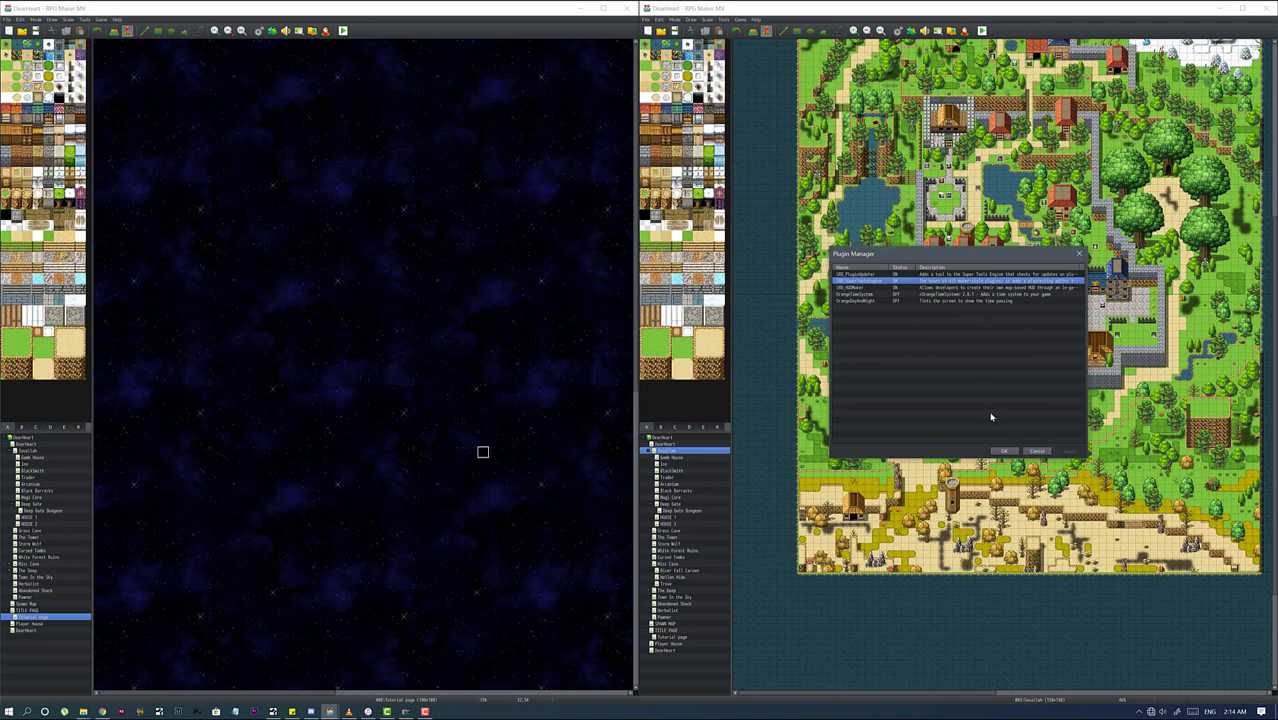
click(1004, 450)
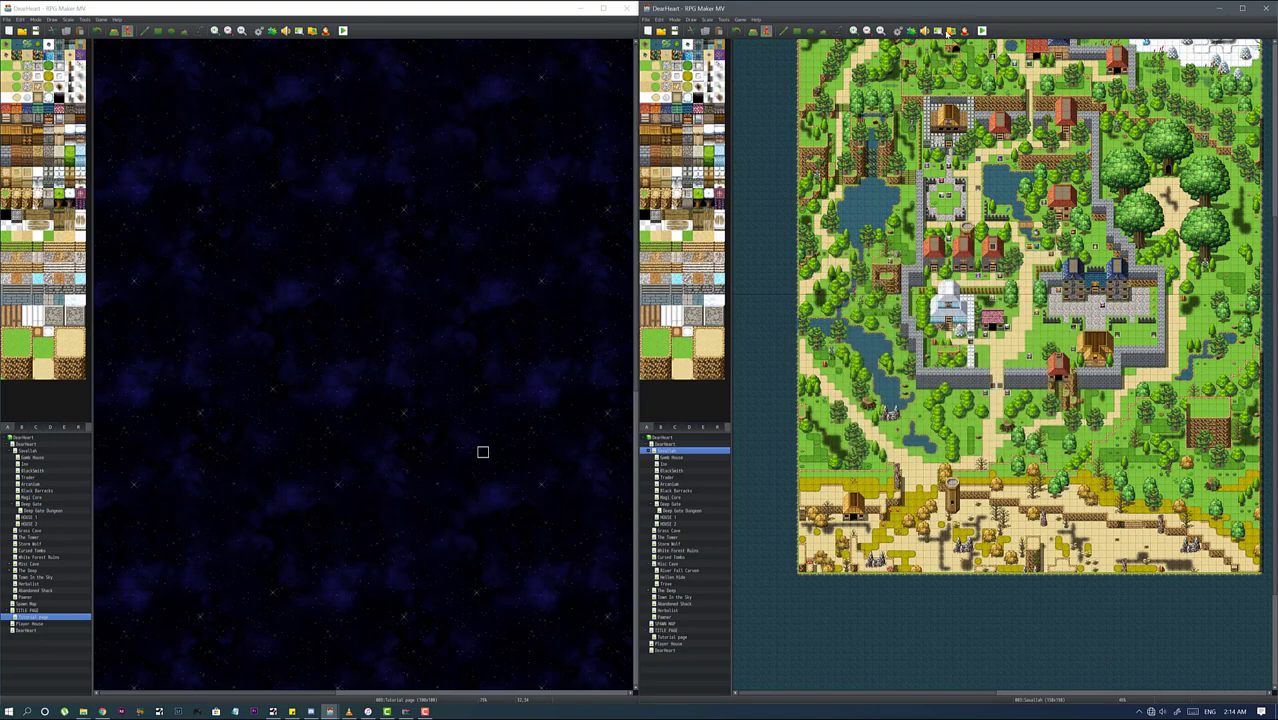
click(982, 31)
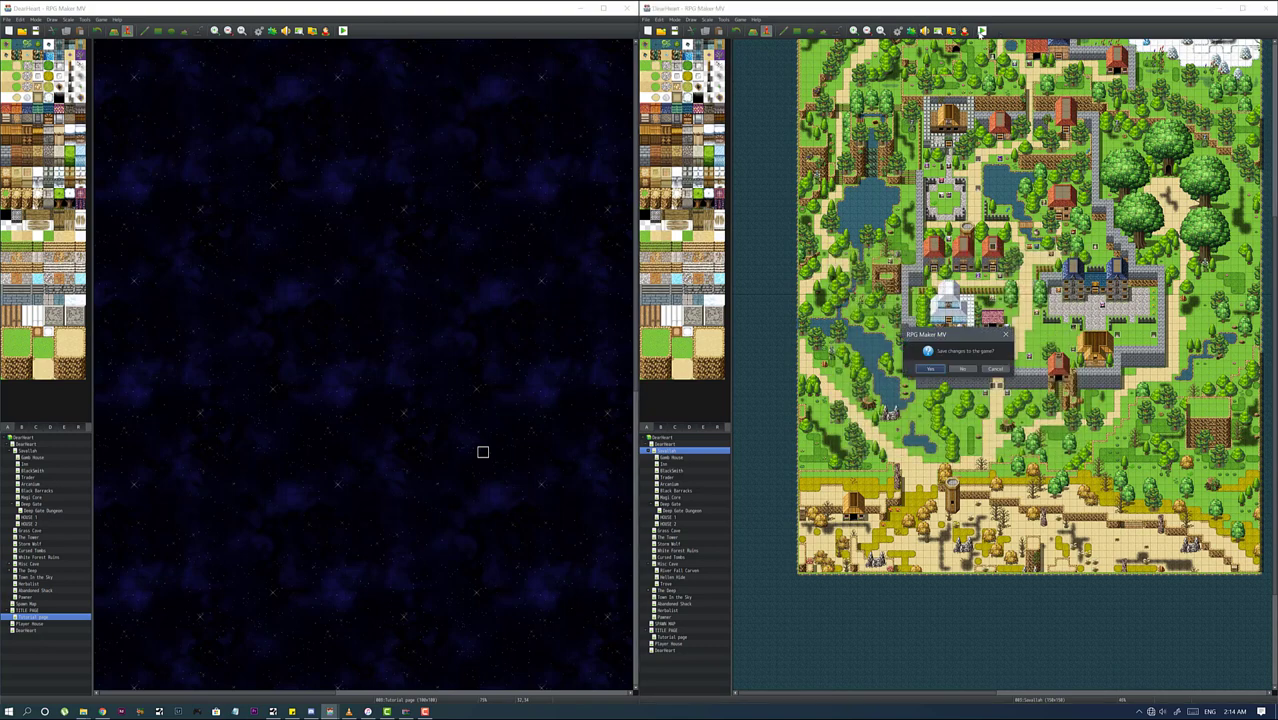
click(931, 370)
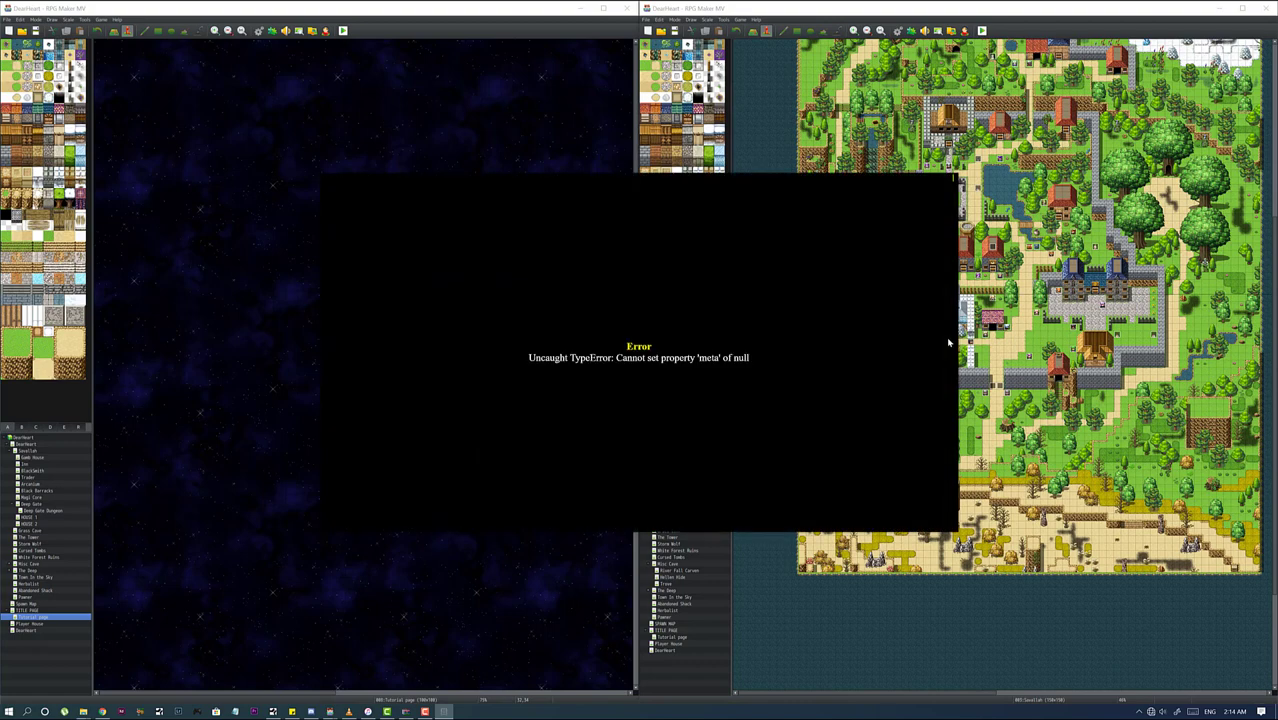
key(alt+F4)
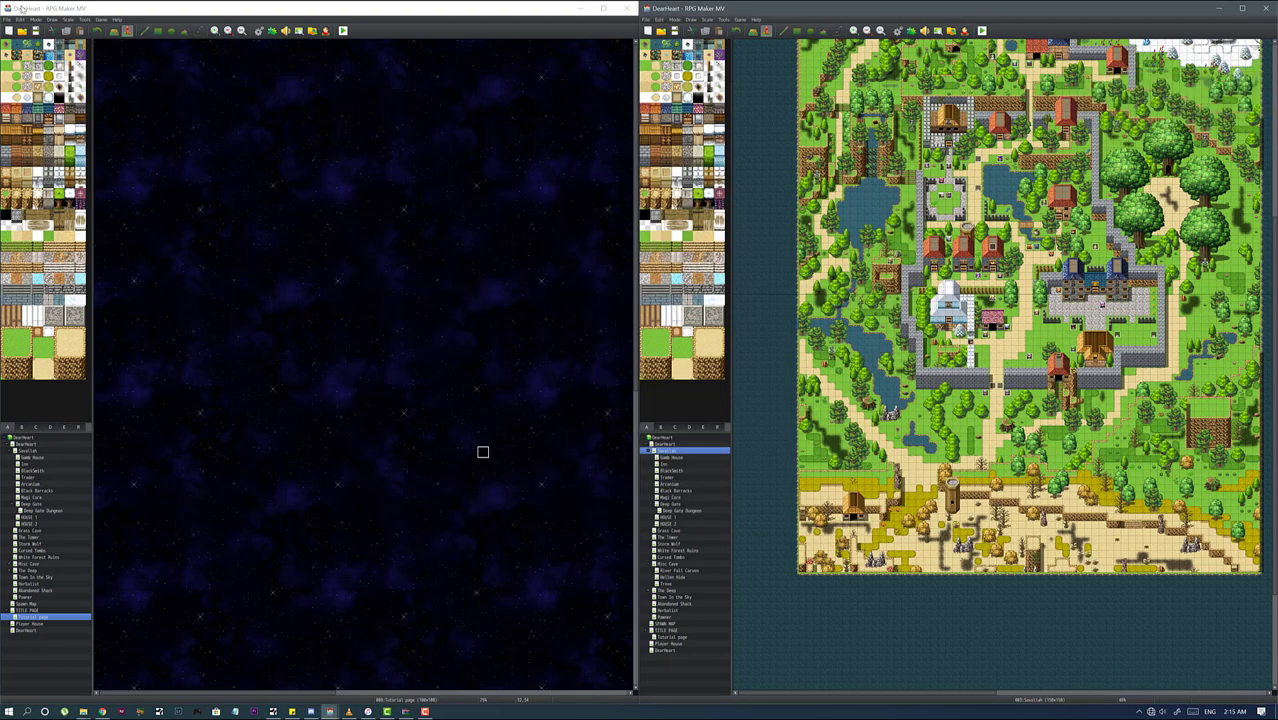
Bring the main DearHeart editor forward and briefly open and close the Sound Test.
click(76, 22)
click(84, 19)
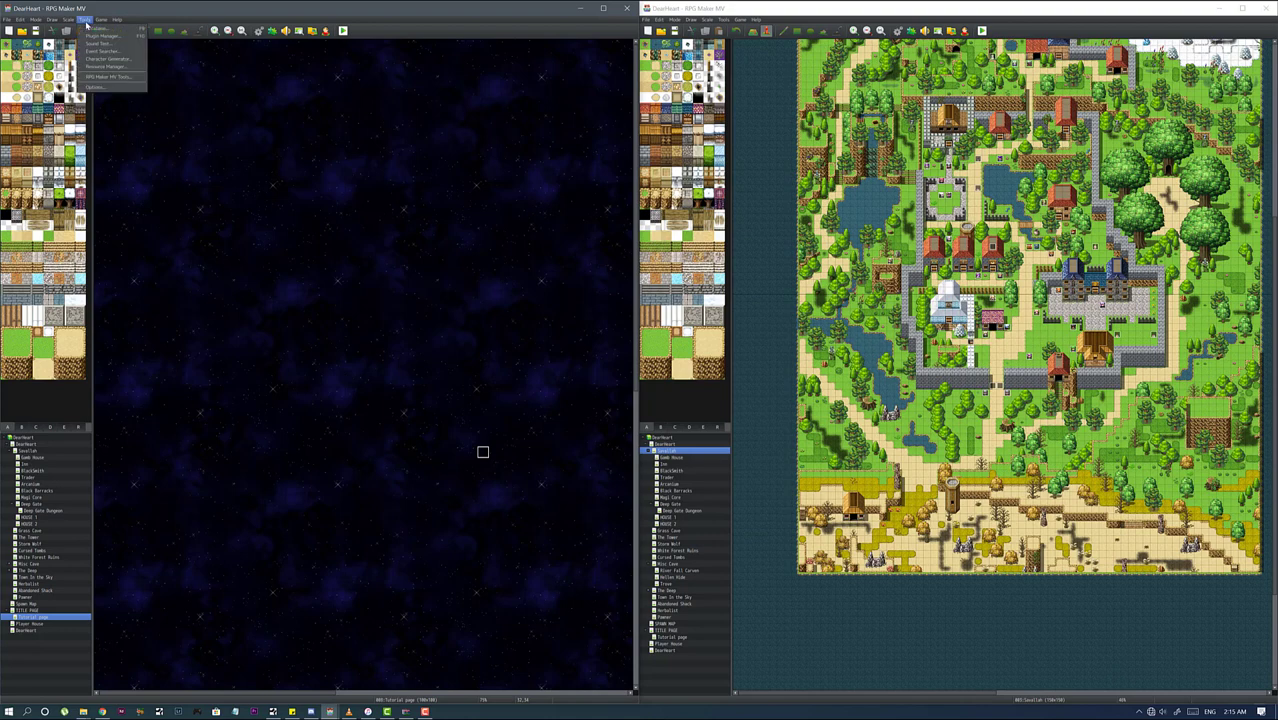
click(286, 32)
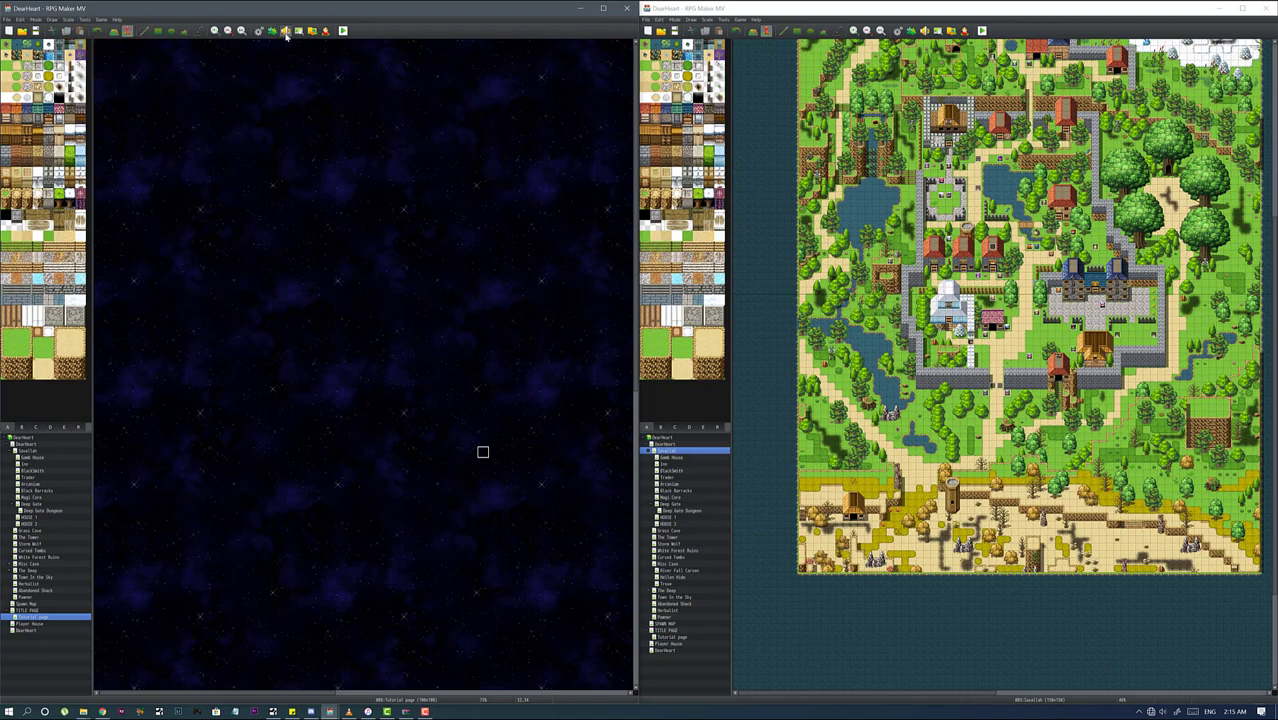
click(374, 270)
Inspect the SRD_SuperToolsEngine plugin's parameters in the main project's plugin list.
click(272, 31)
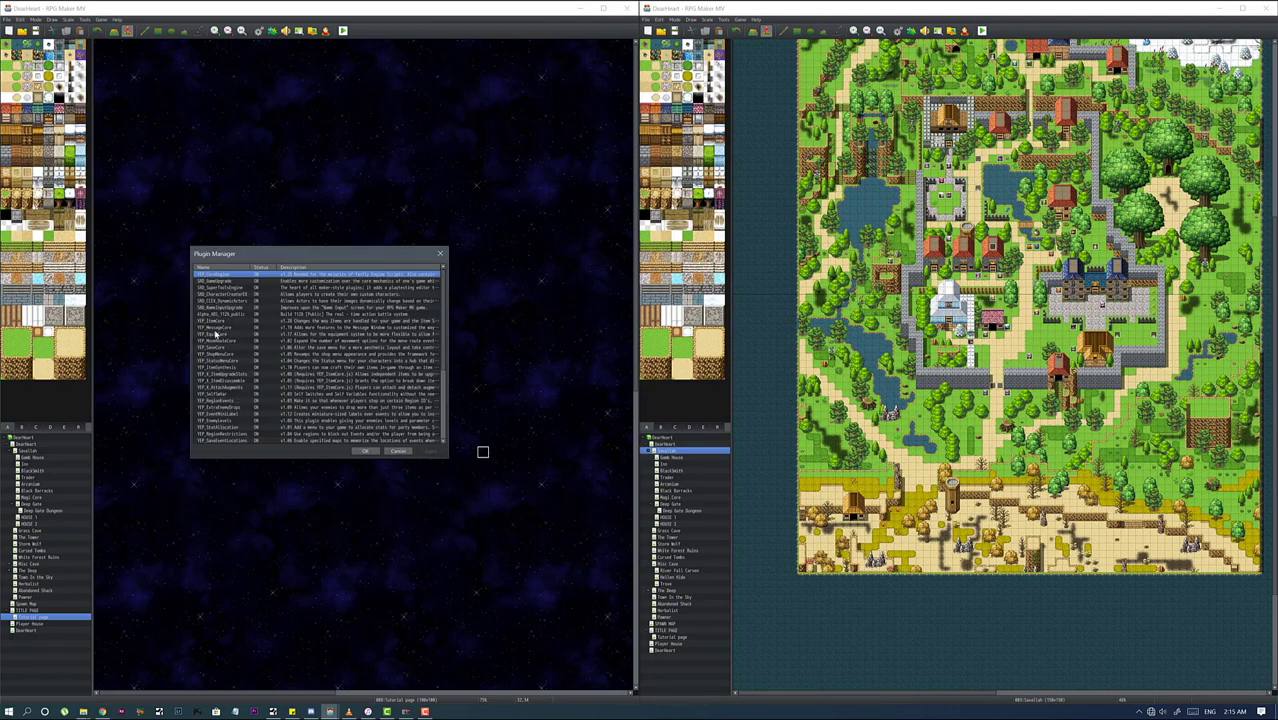
click(212, 288)
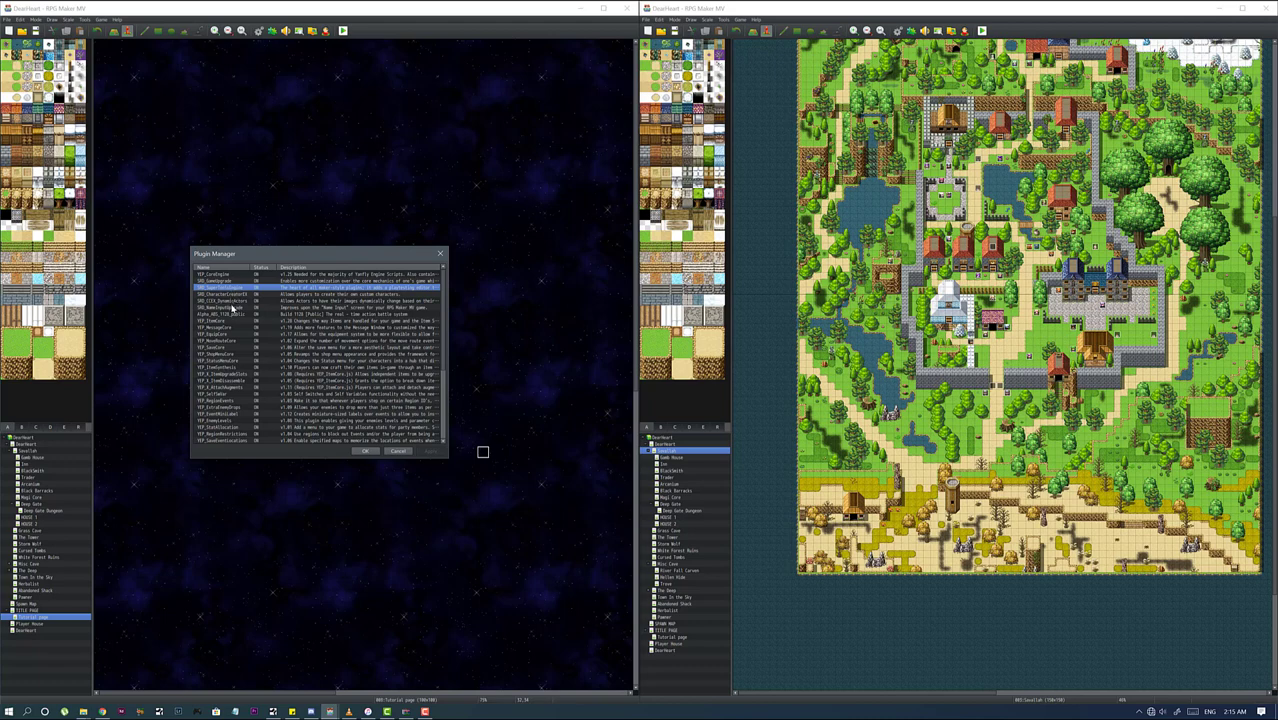
scroll(241, 304, down, 6)
click(300, 387)
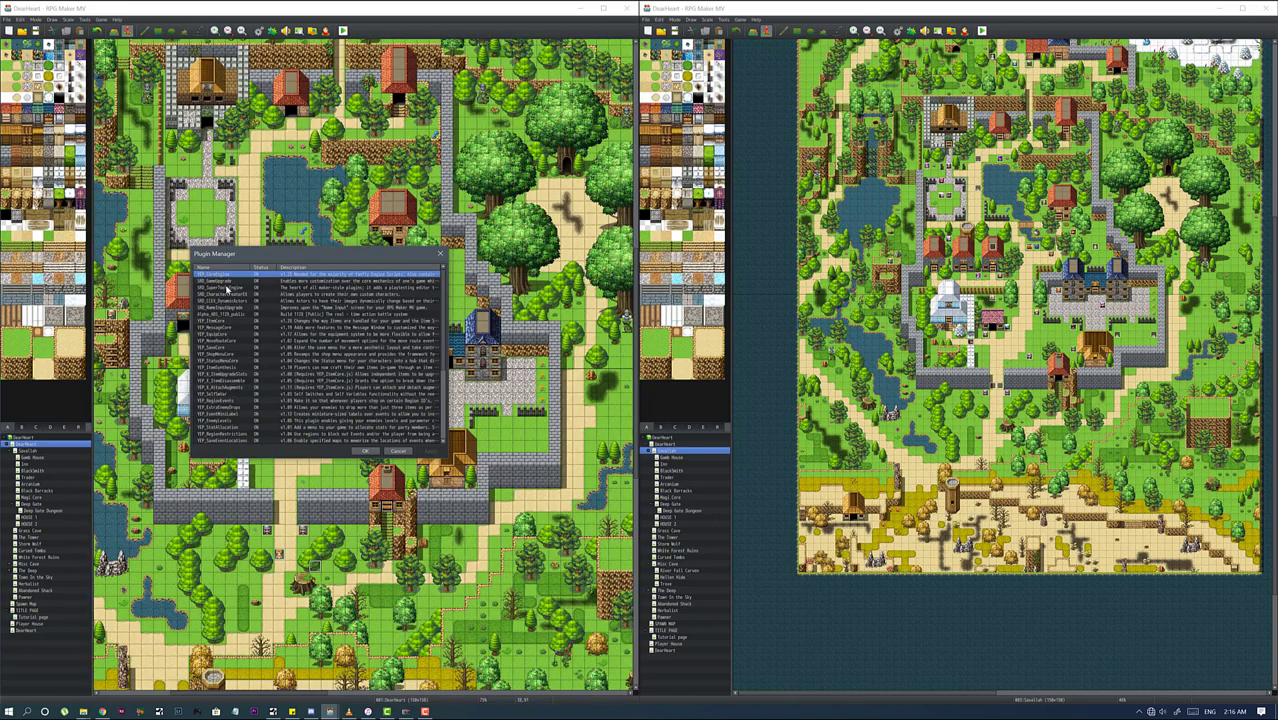
double_click(284, 289)
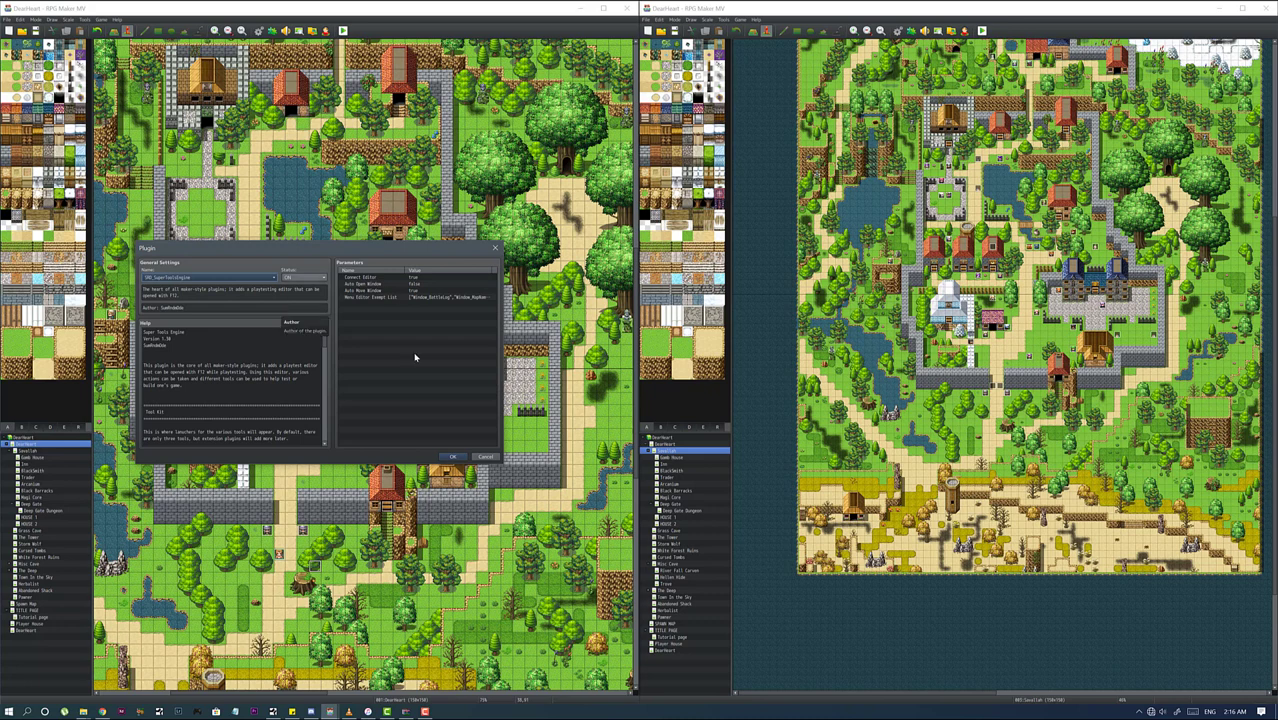
key(Escape)
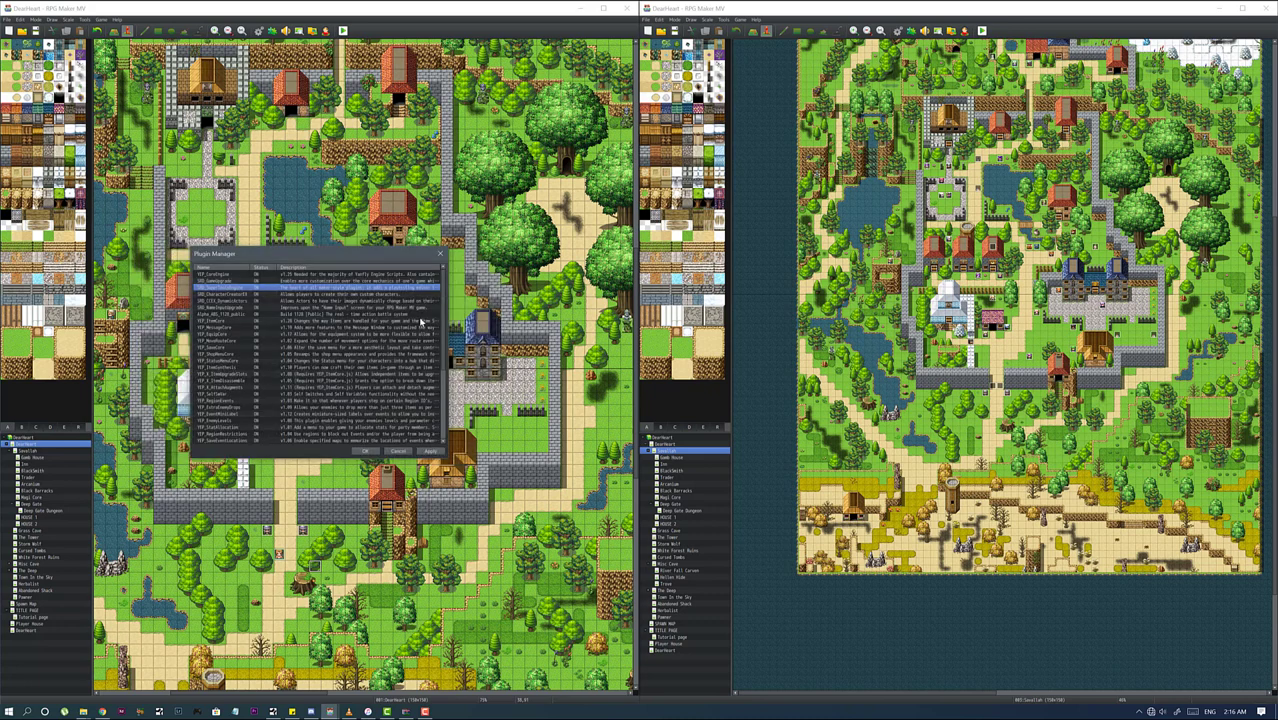
Inspect the SRD_HUDMaker plugin's parameters and close them with OK.
scroll(340, 400, down, 1)
scroll(340, 405, down, 1)
scroll(338, 410, down, 1)
scroll(338, 410, down, 1)
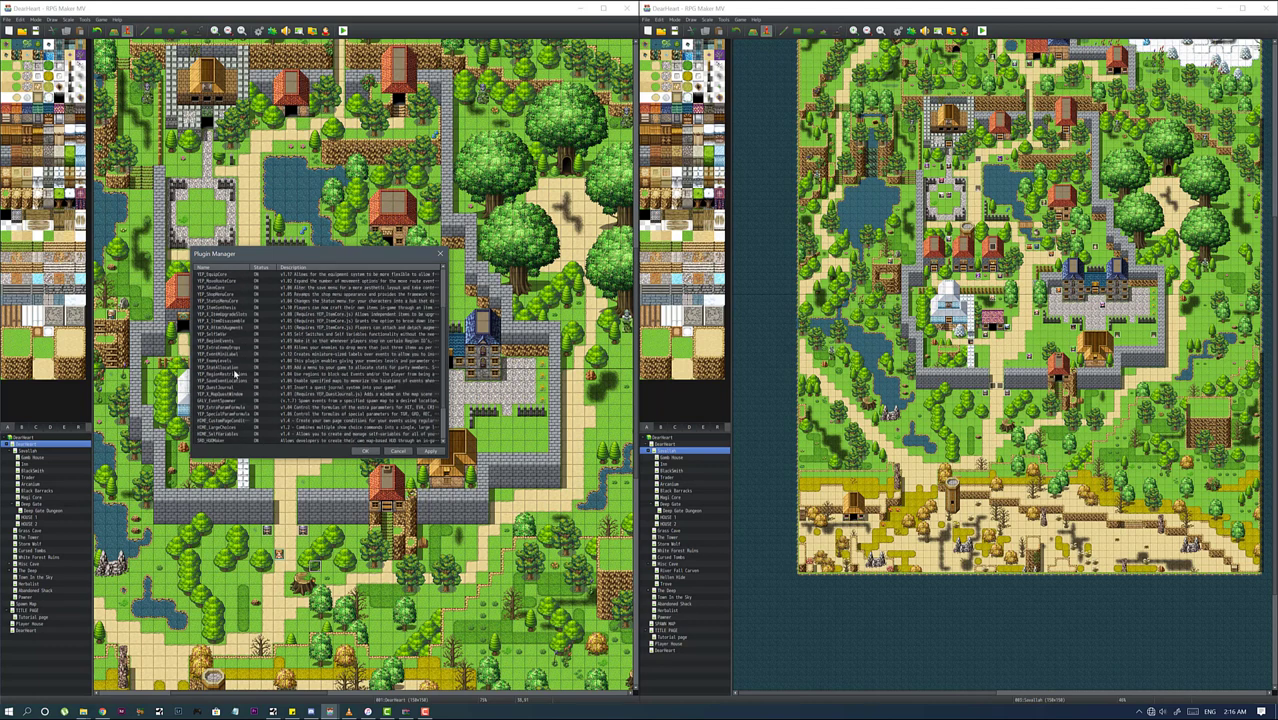
scroll(246, 368, down, 1)
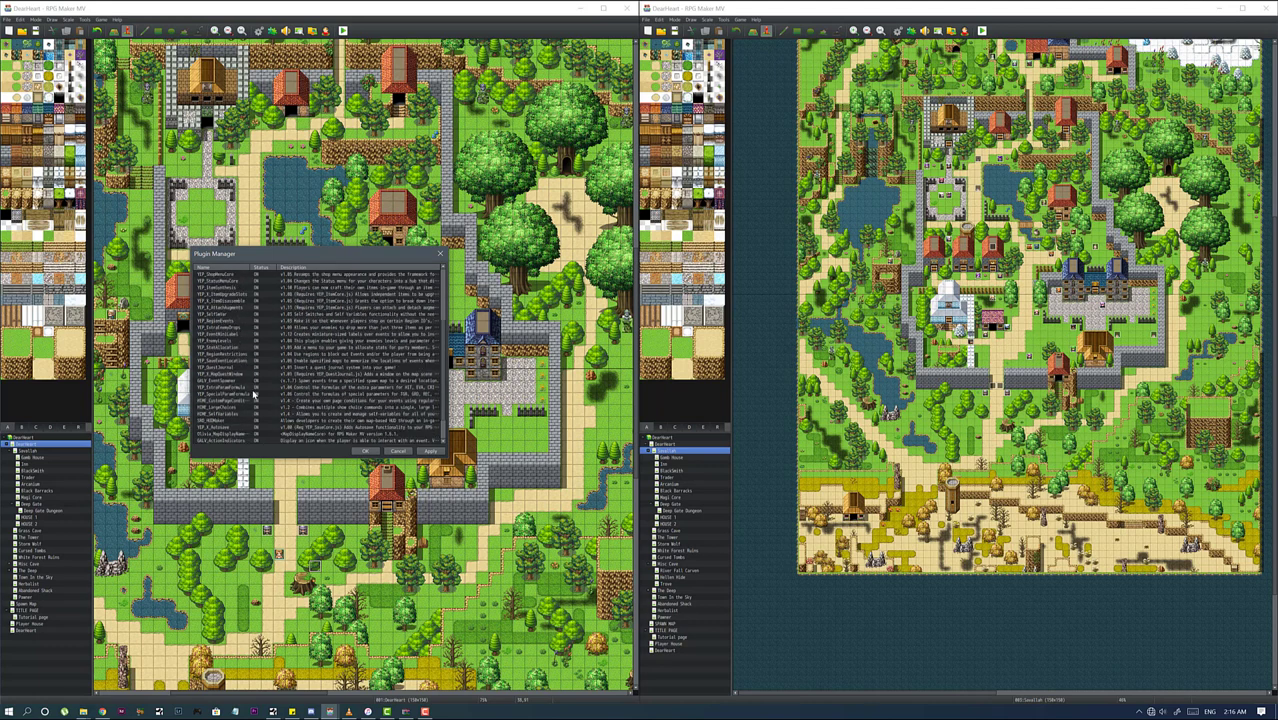
double_click(228, 421)
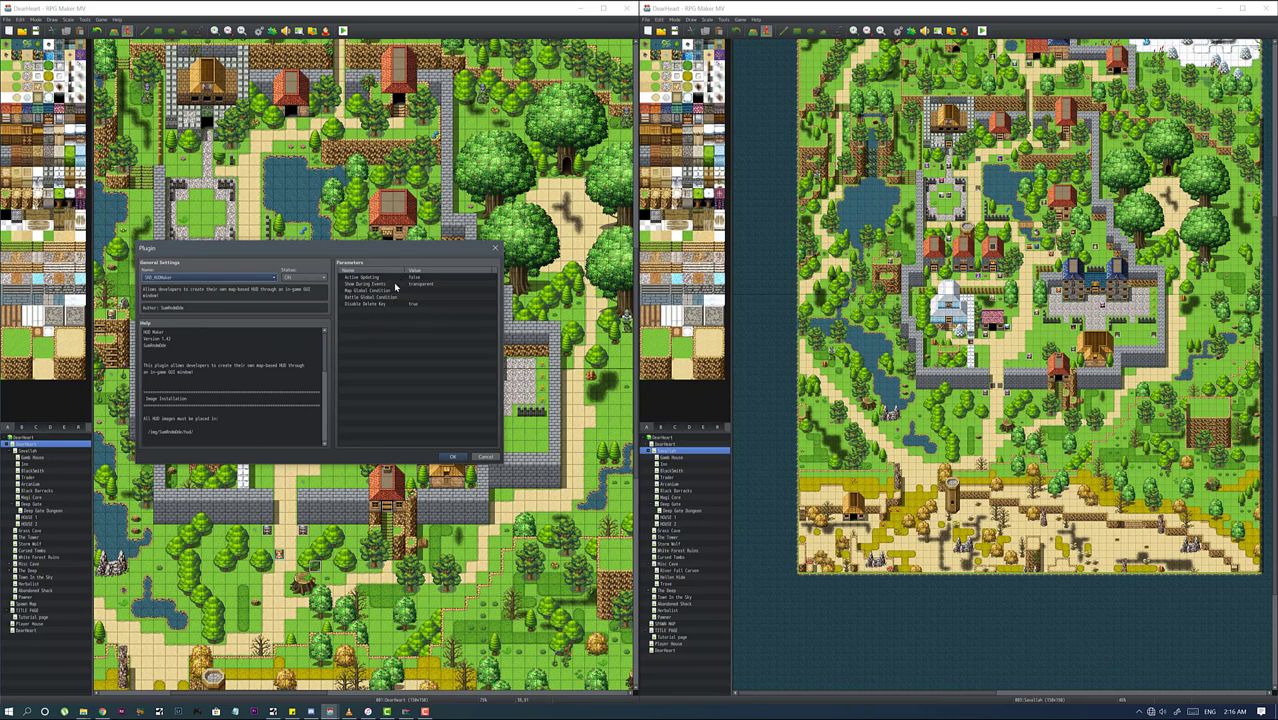
click(444, 456)
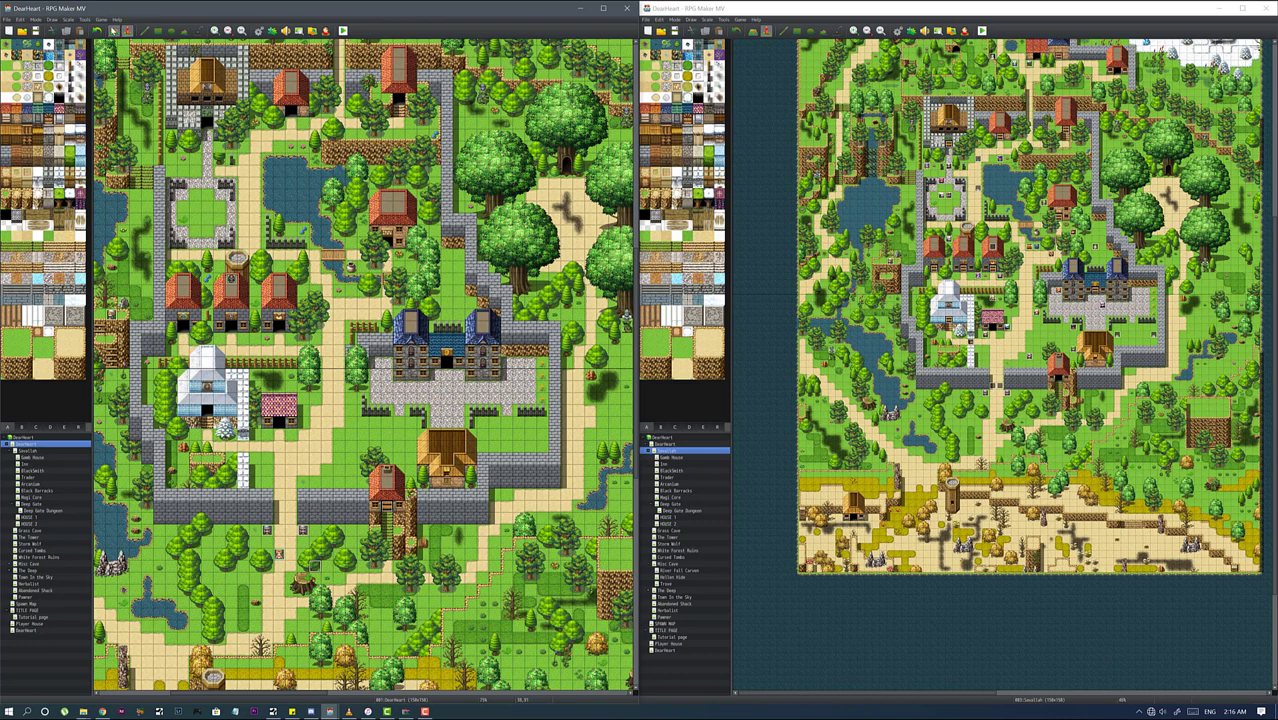
Tick a variable condition on a town event and browse variables 0021–0040, including TIME PERIOD.
double_click(396, 434)
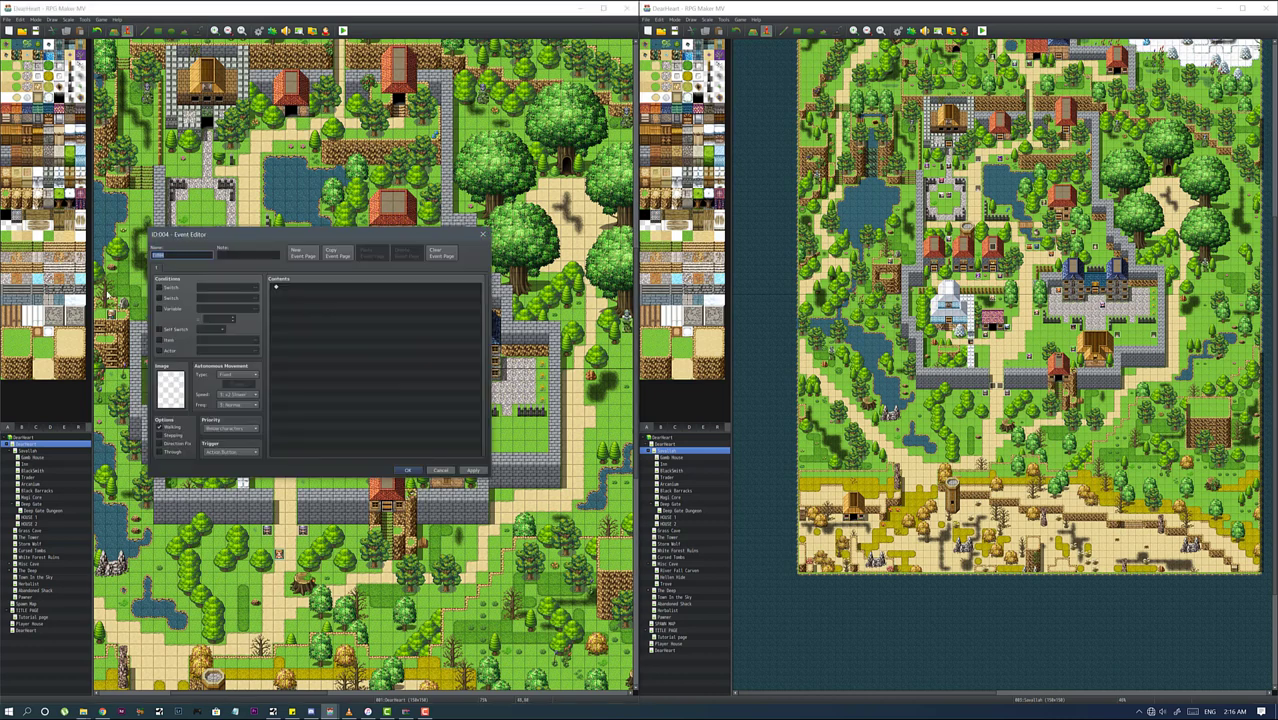
click(160, 309)
click(206, 309)
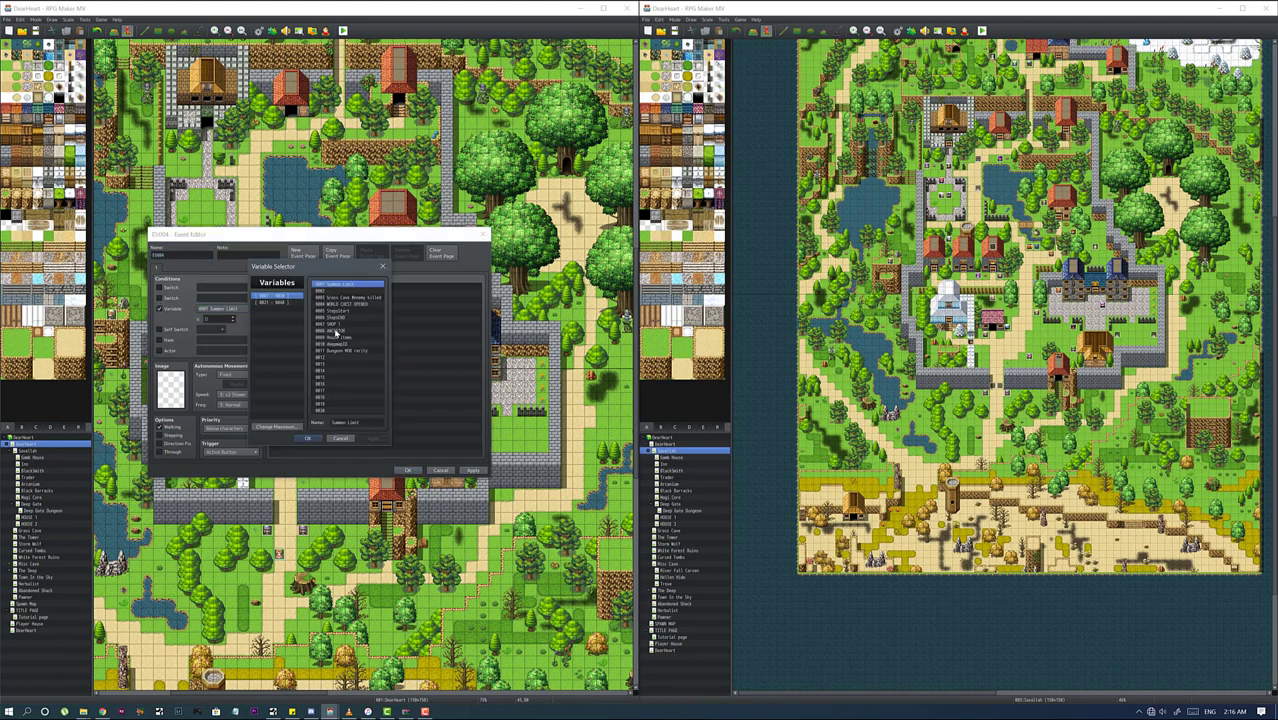
click(284, 303)
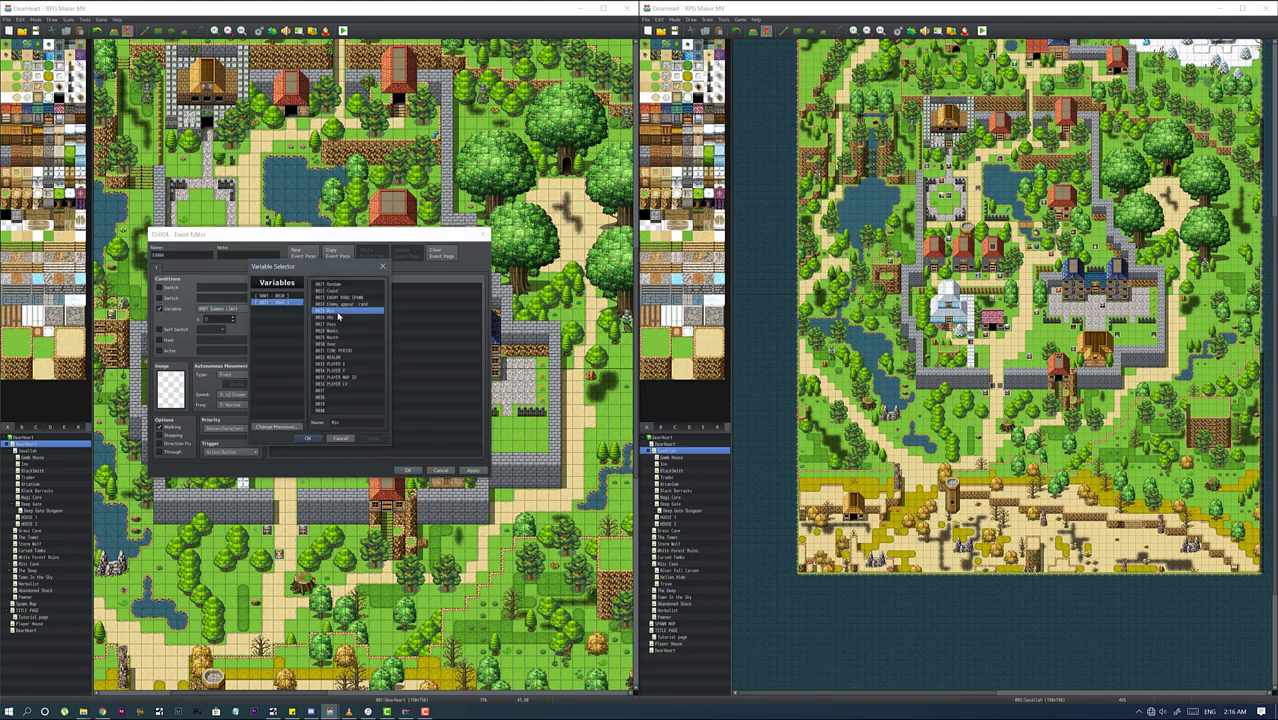
right_click(320, 357)
click(333, 319)
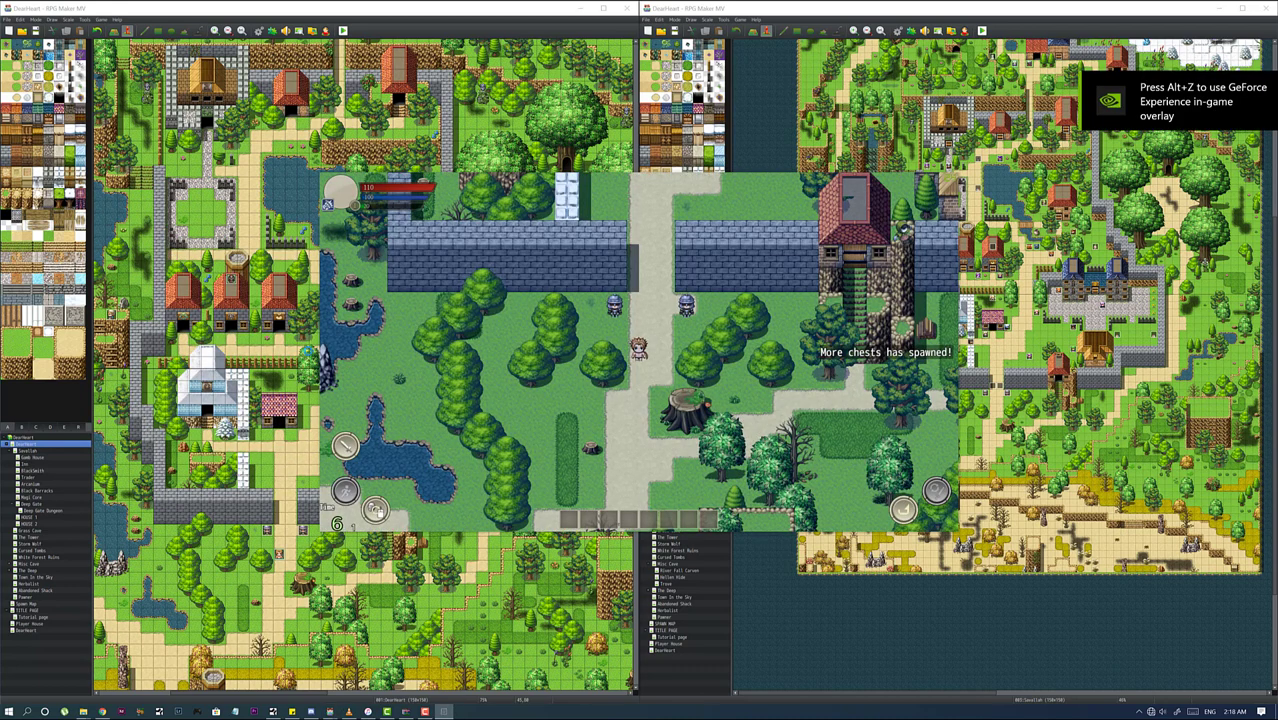
Launch the Super Tools Engine editor with F12 and switch to HUD Maker.
key(F12)
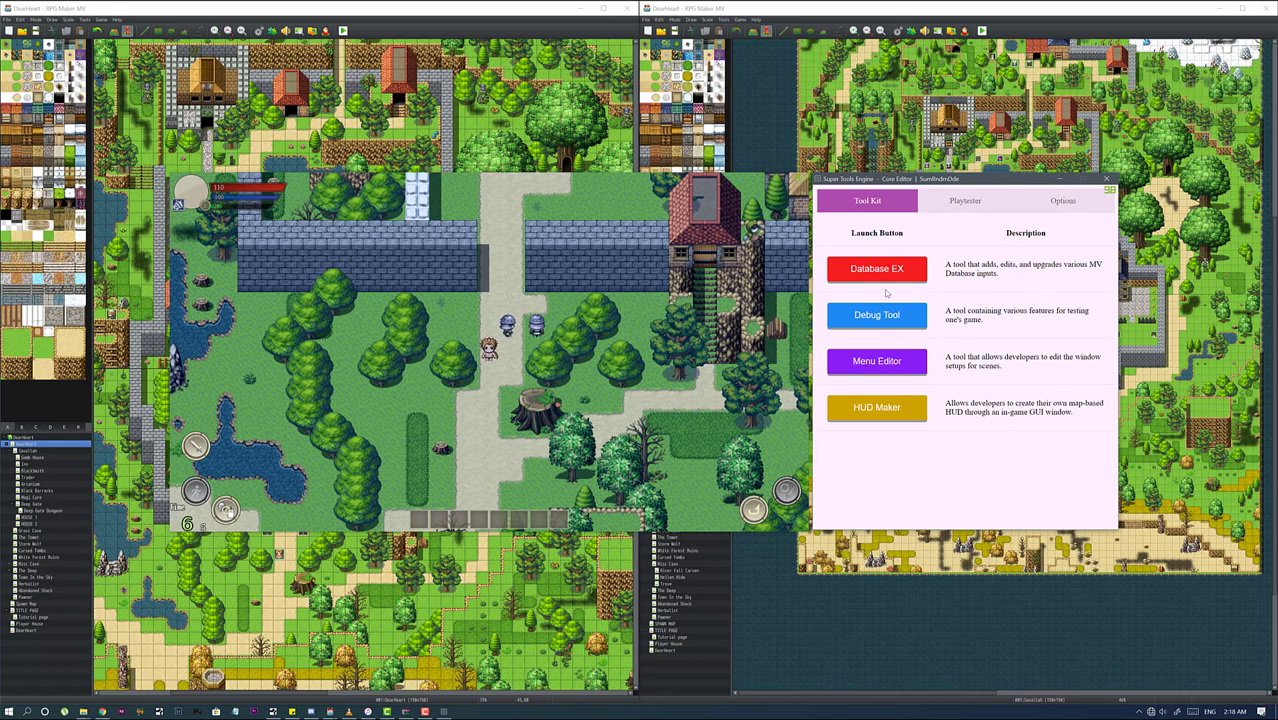
click(870, 410)
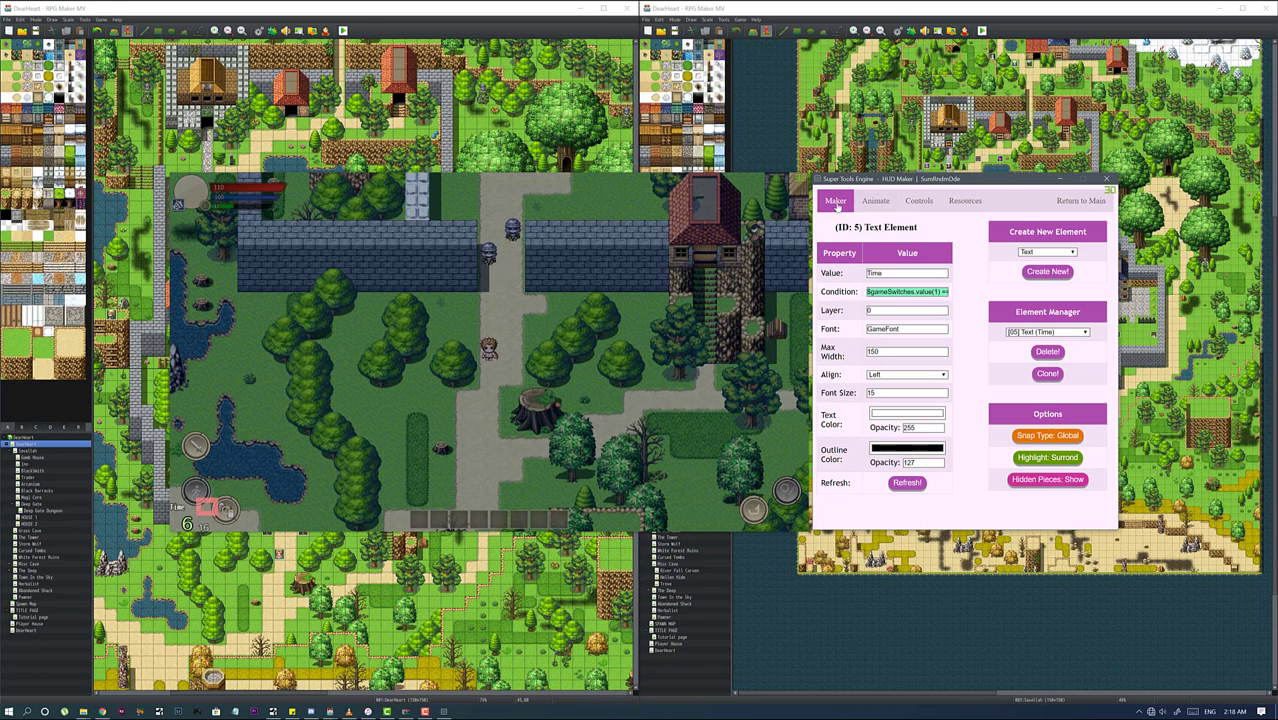
Move the Time HUD text to mid-map and show HUD Maker's new-element type list.
drag(200, 507, 391, 366)
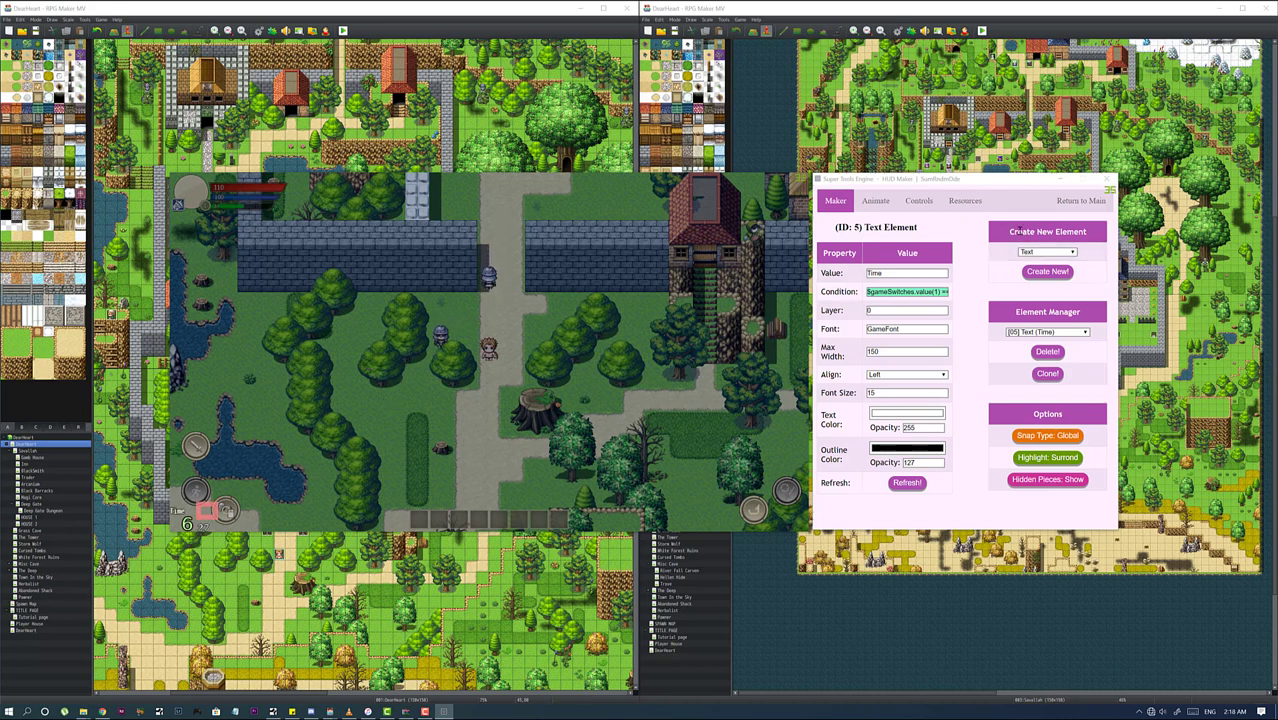
drag(1010, 231, 1080, 234)
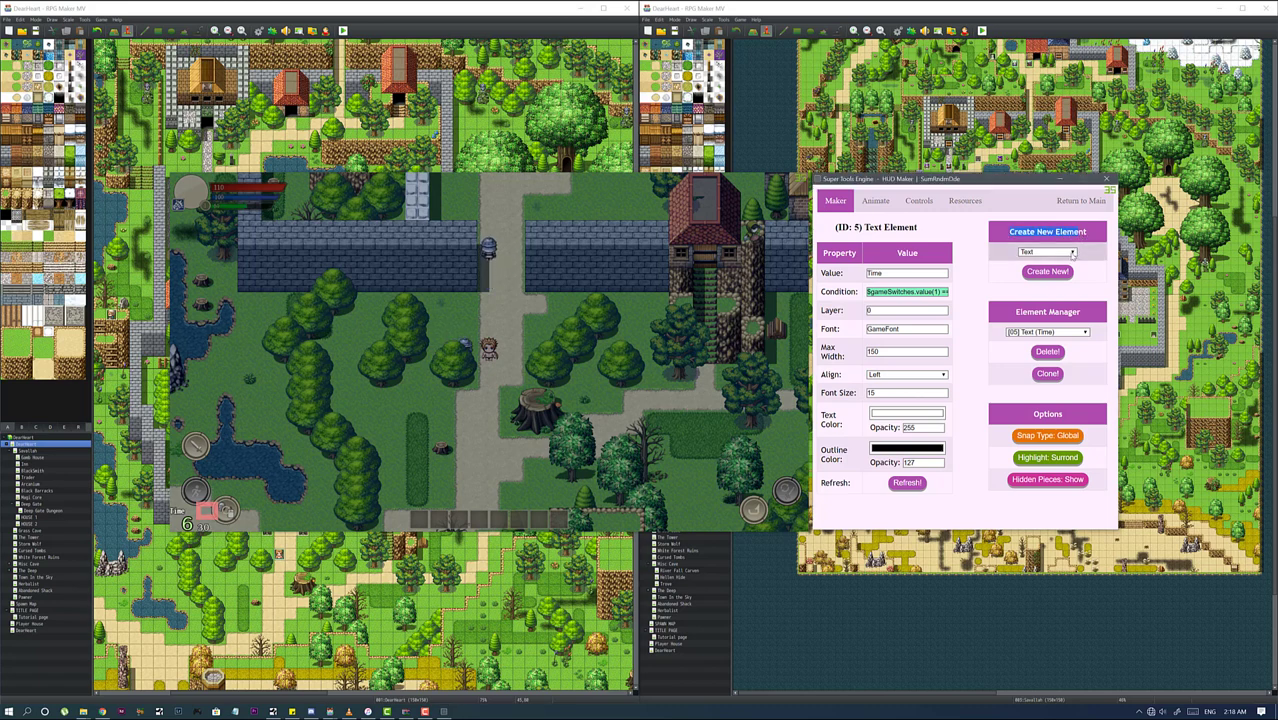
click(1073, 254)
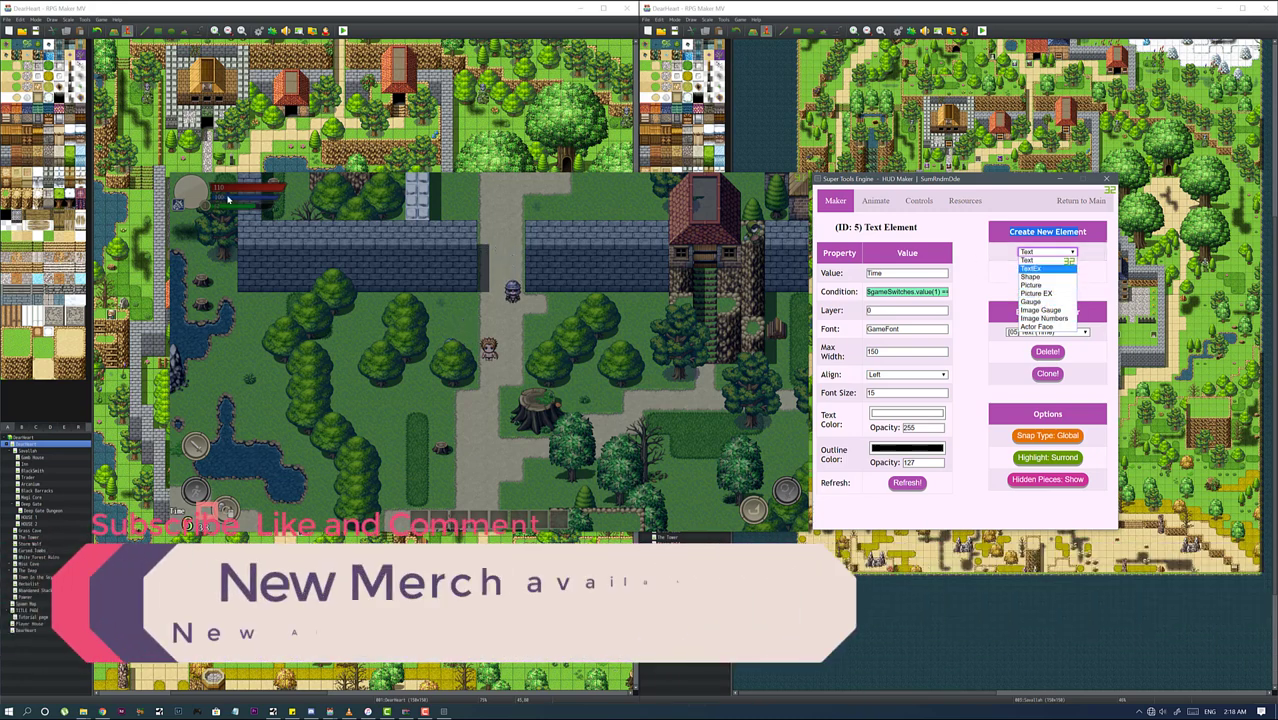
Create a new Text element and place the Gold text near the screen centre.
click(1030, 268)
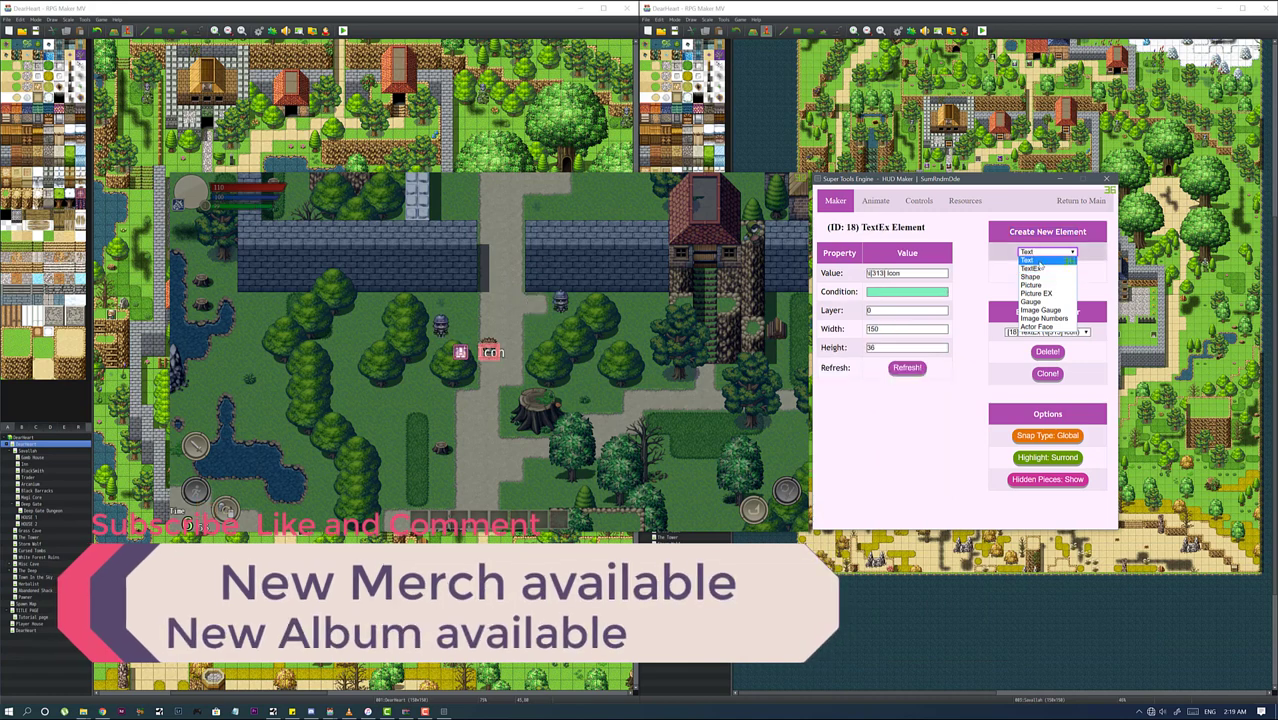
click(1038, 273)
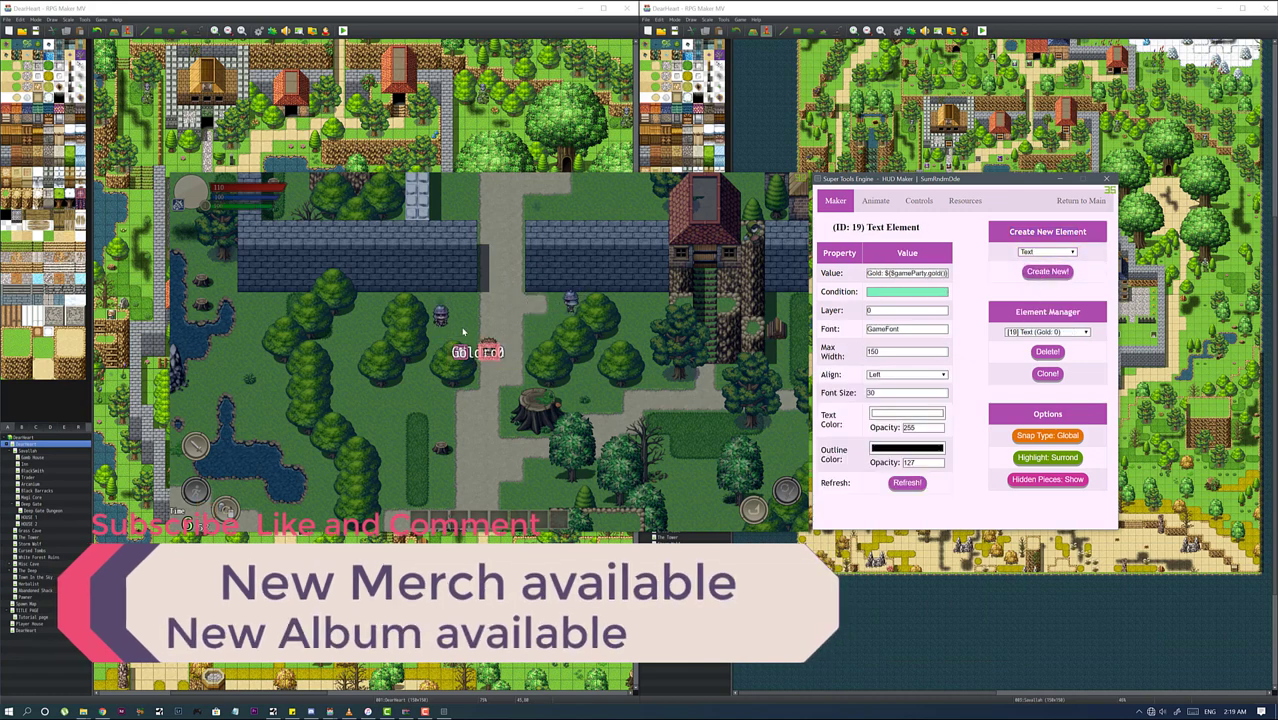
drag(501, 366, 526, 344)
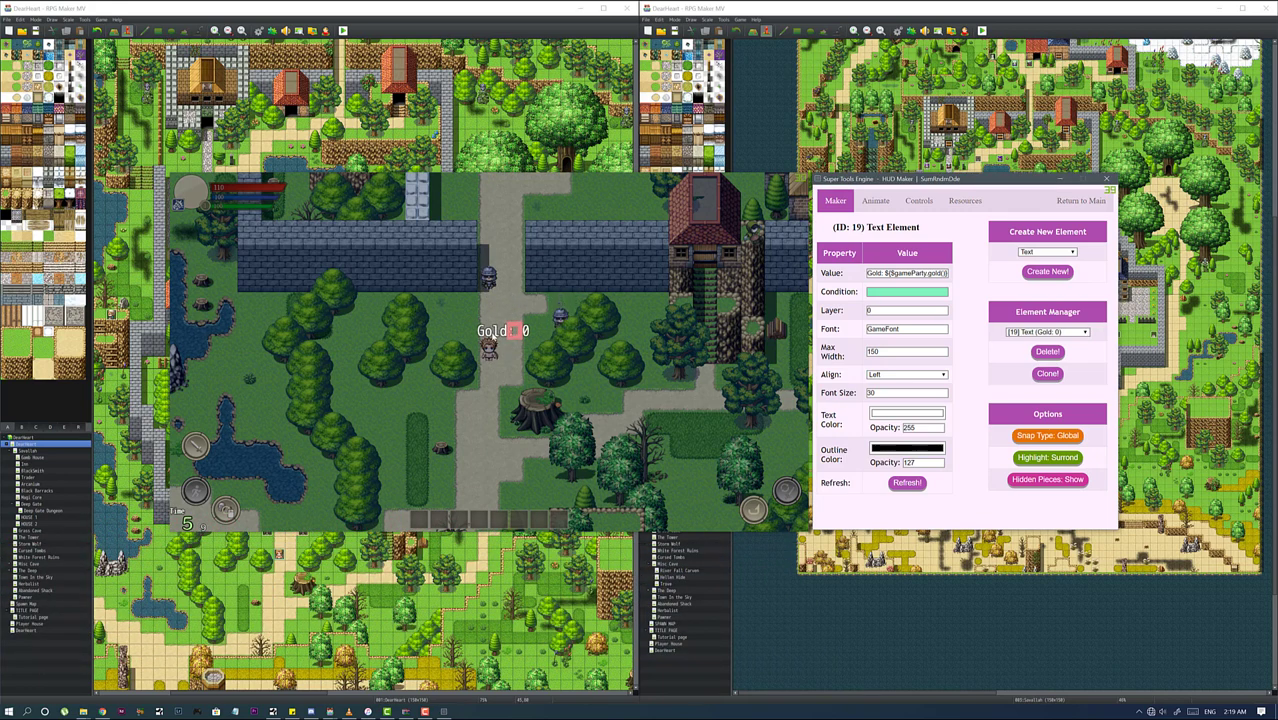
mouse_move(505, 338)
mouse_down()
mouse_move(519, 359)
mouse_move(529, 339)
mouse_up()
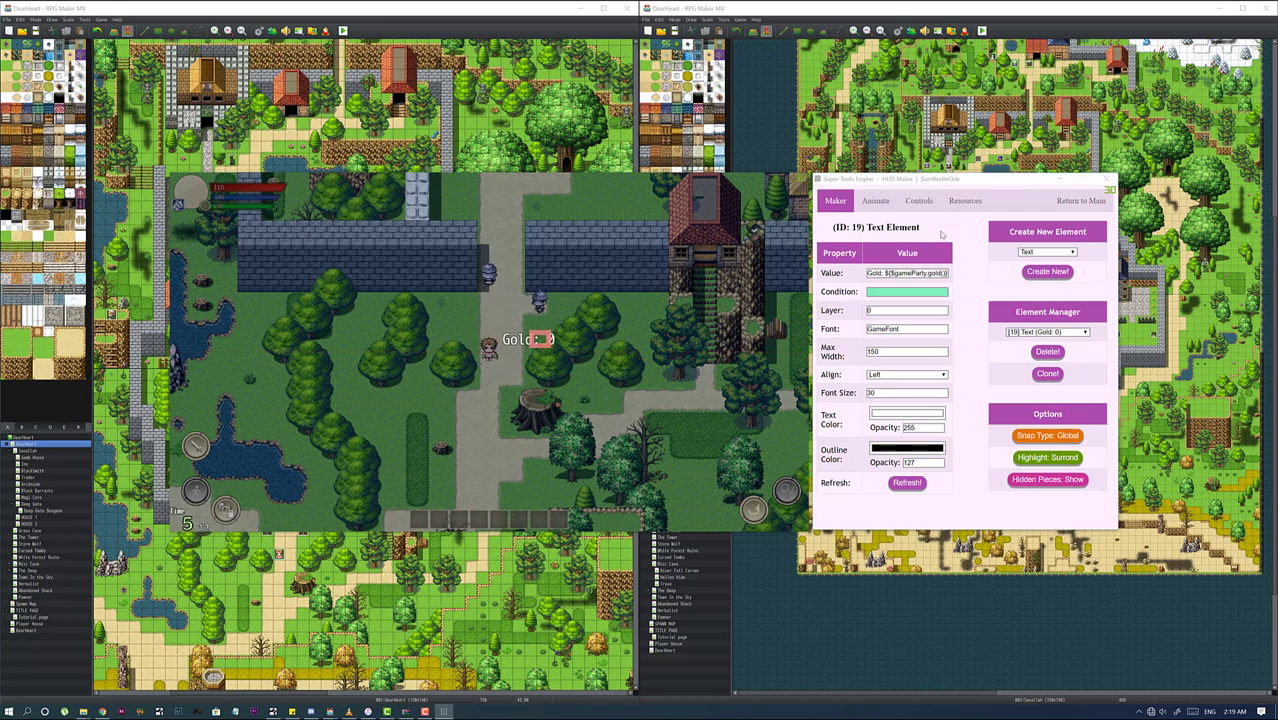
Edit the element's Value text, replacing the 'Gold:' label with 'Time:'.
click(932, 273)
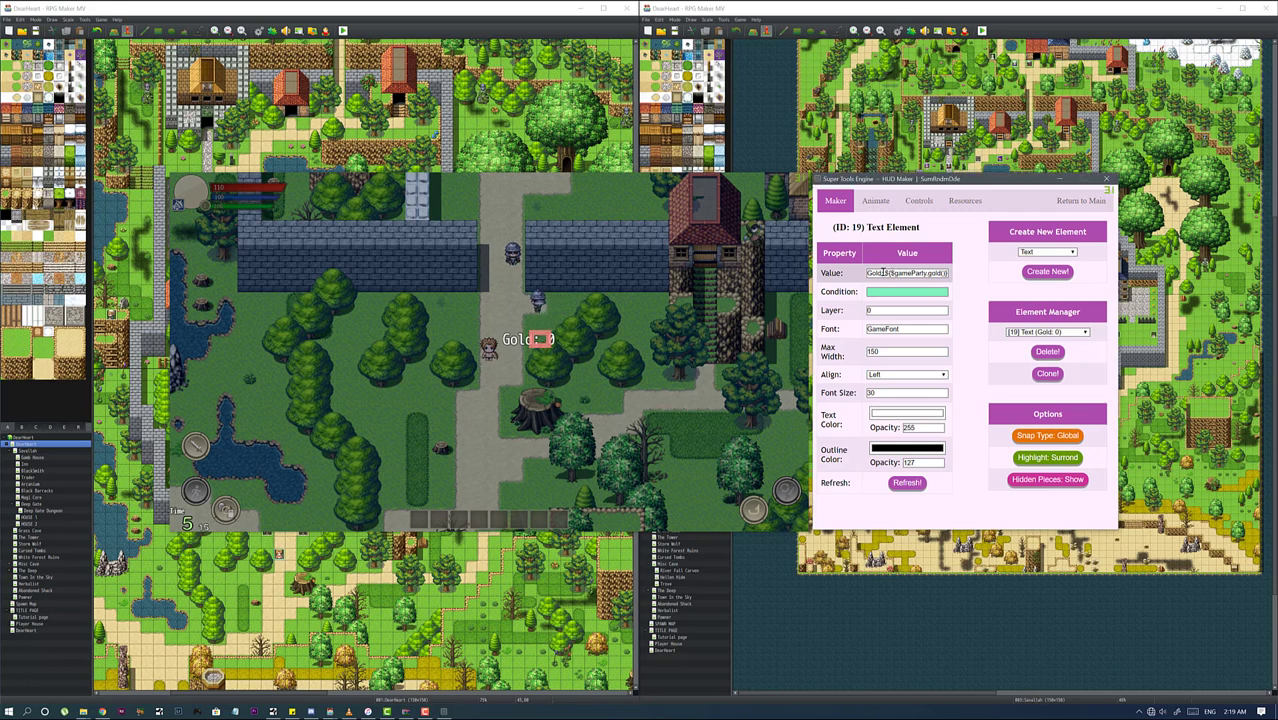
double_click(873, 273)
click(879, 272)
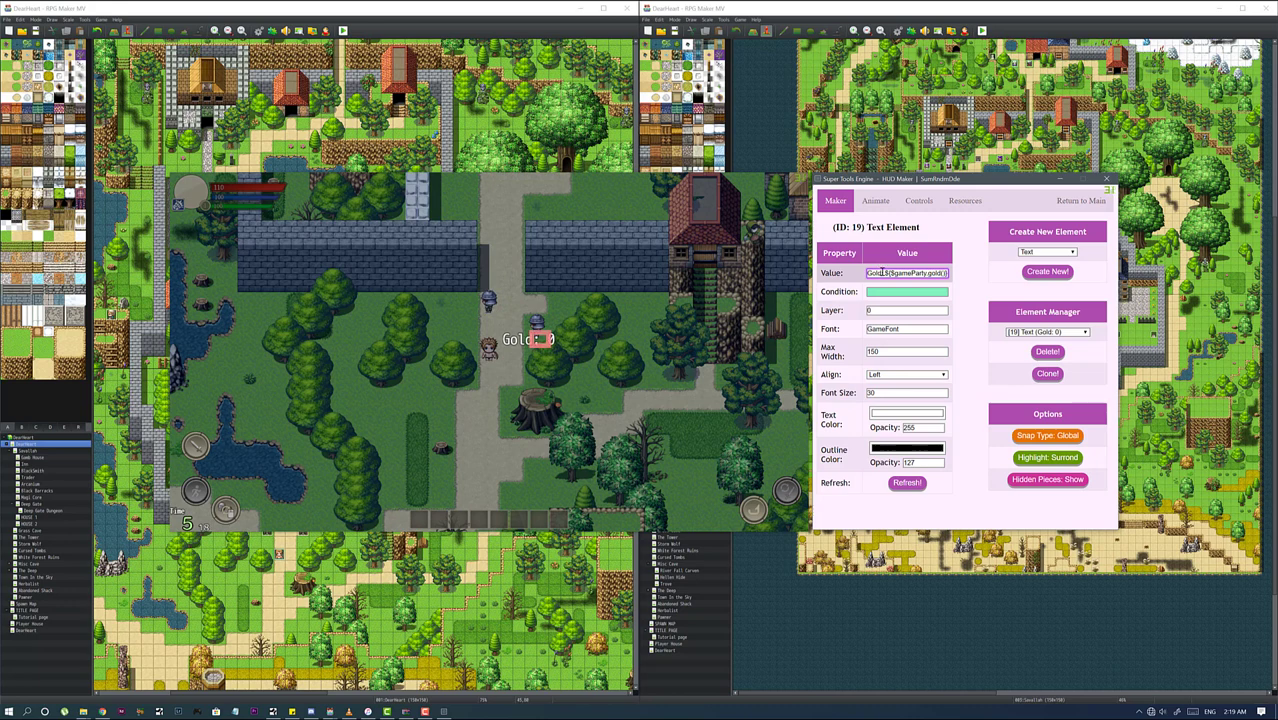
key(BackSpace)
key(BackSpace)
key(BackSpace)
text($T)
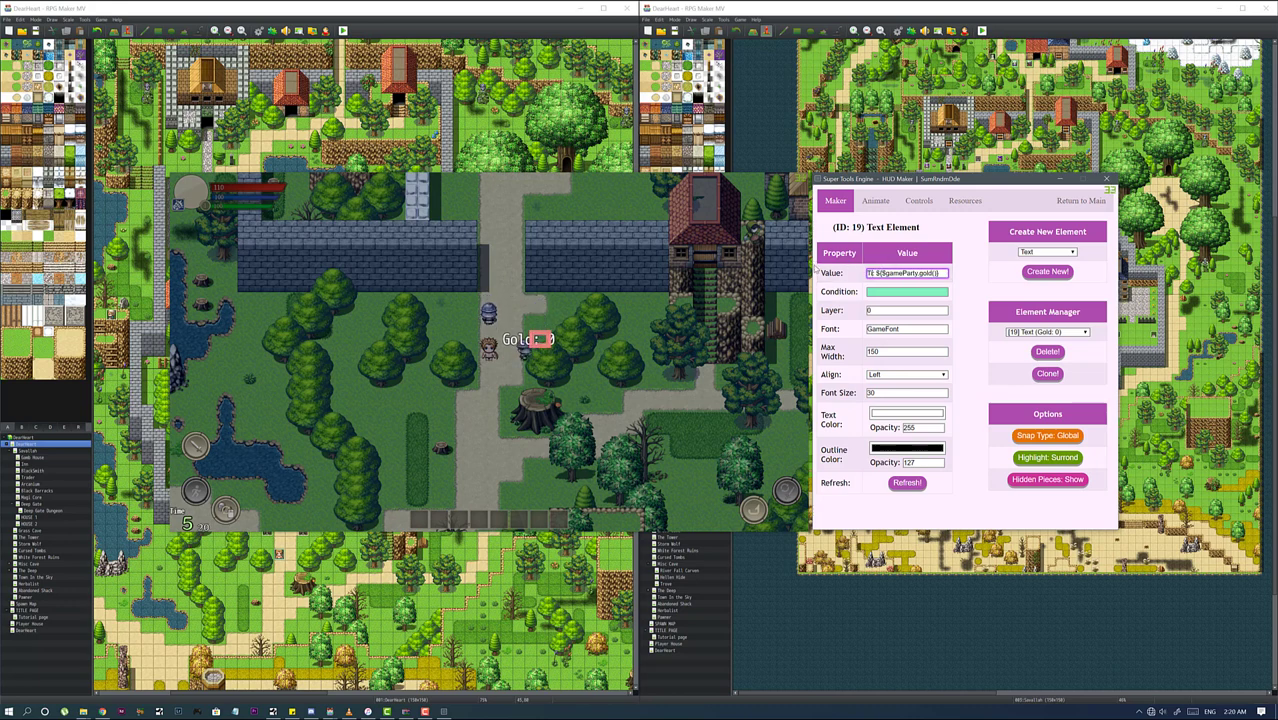
text(me:)
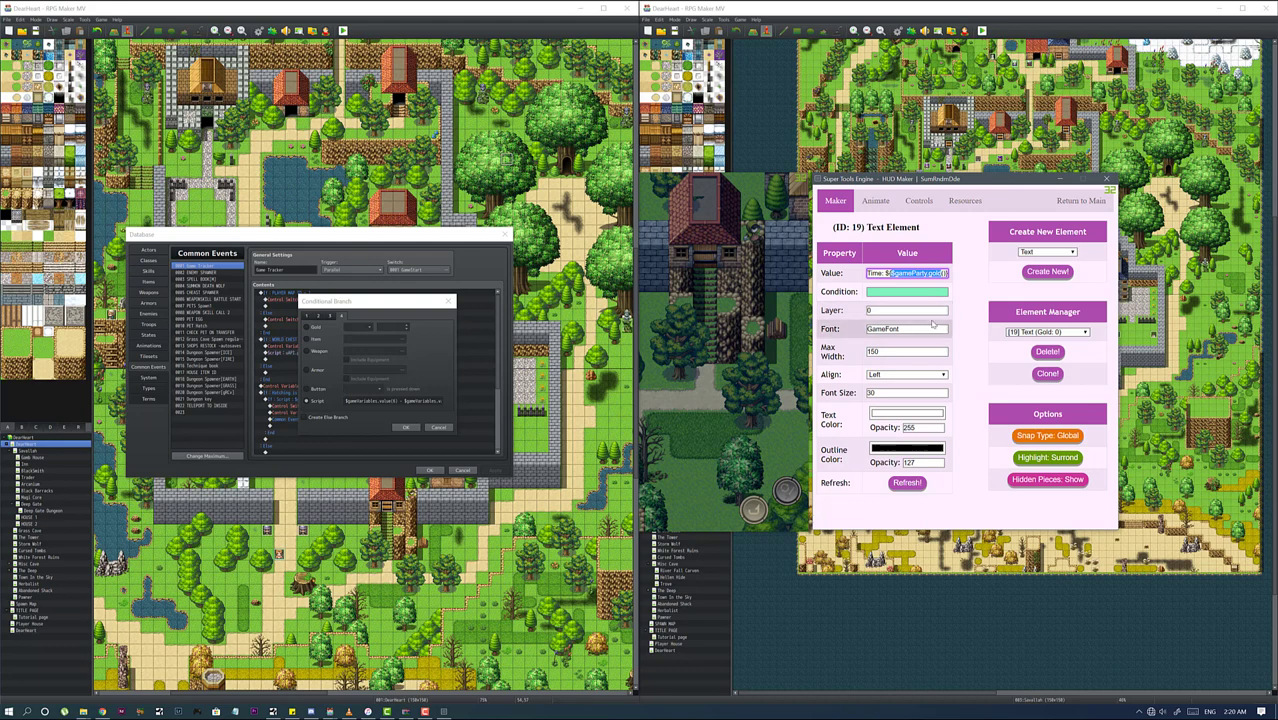
Set the Time text's Value to $gameVariables.value(32) so the playtest shows 'Time: 0'.
text($gameVariables.value(6))
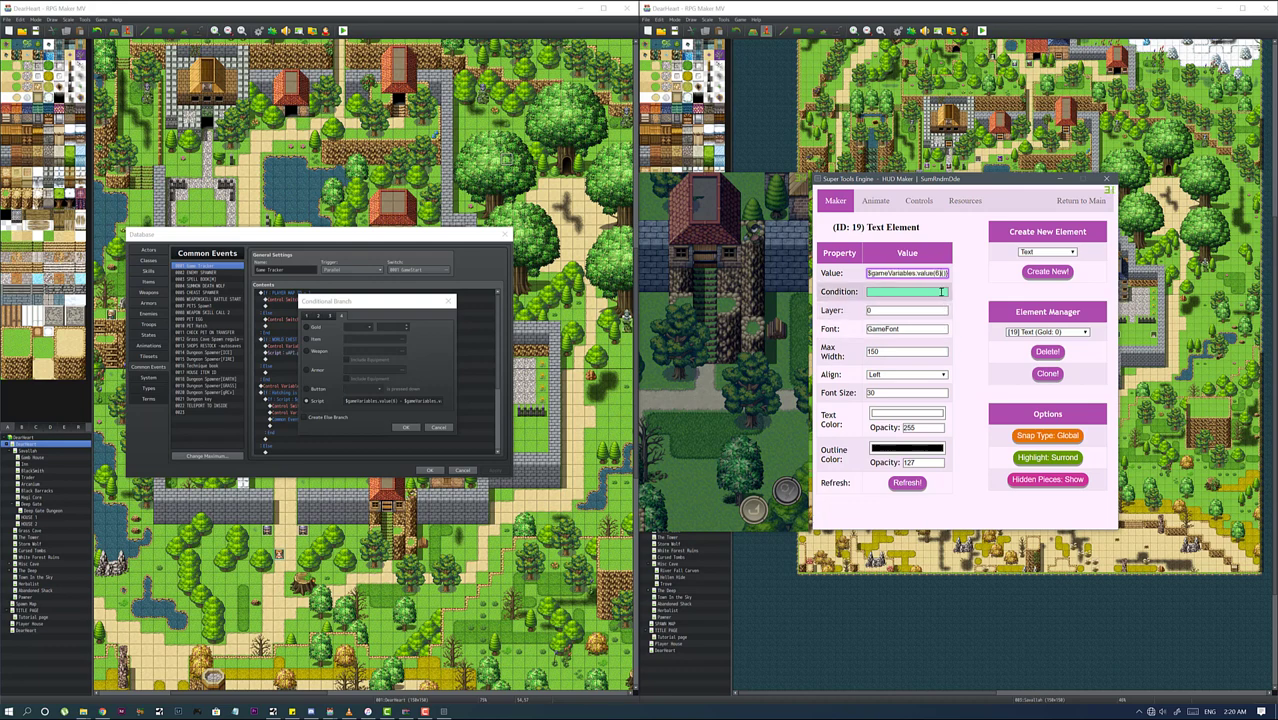
key(Home)
key(End)
key(Left)
key(Left)
key(BackSpace)
text(32)
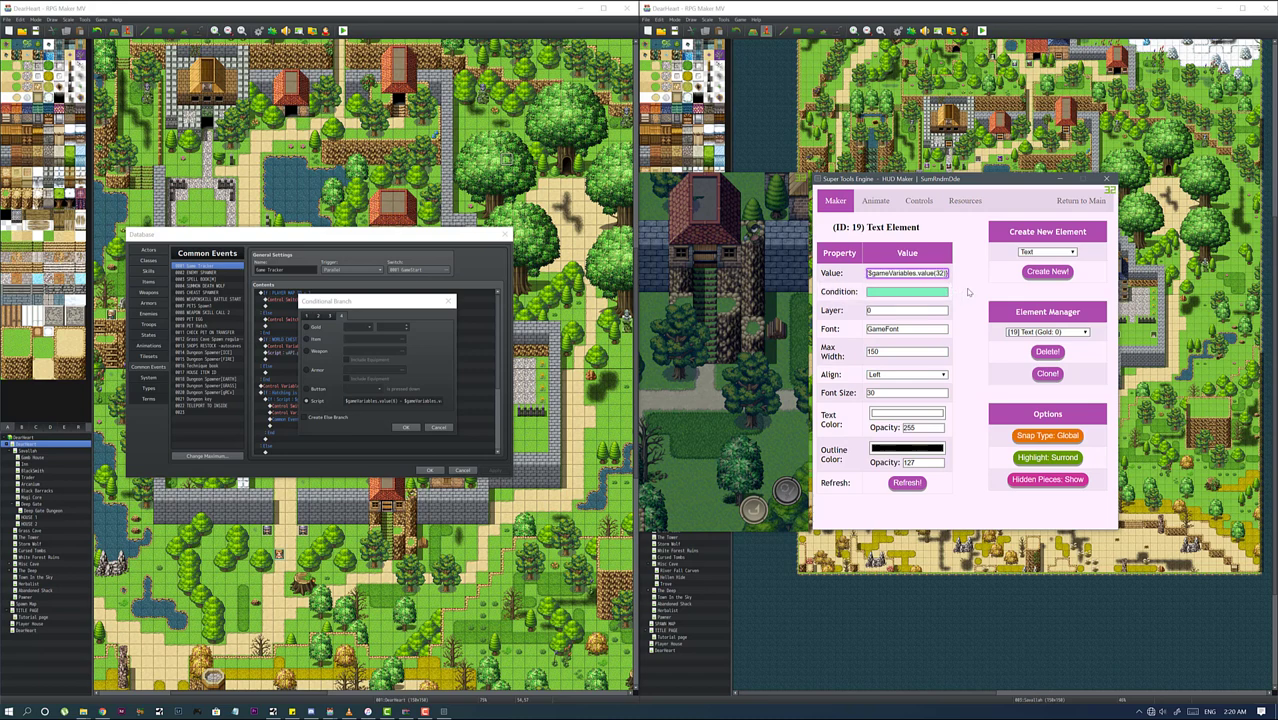
key(Return)
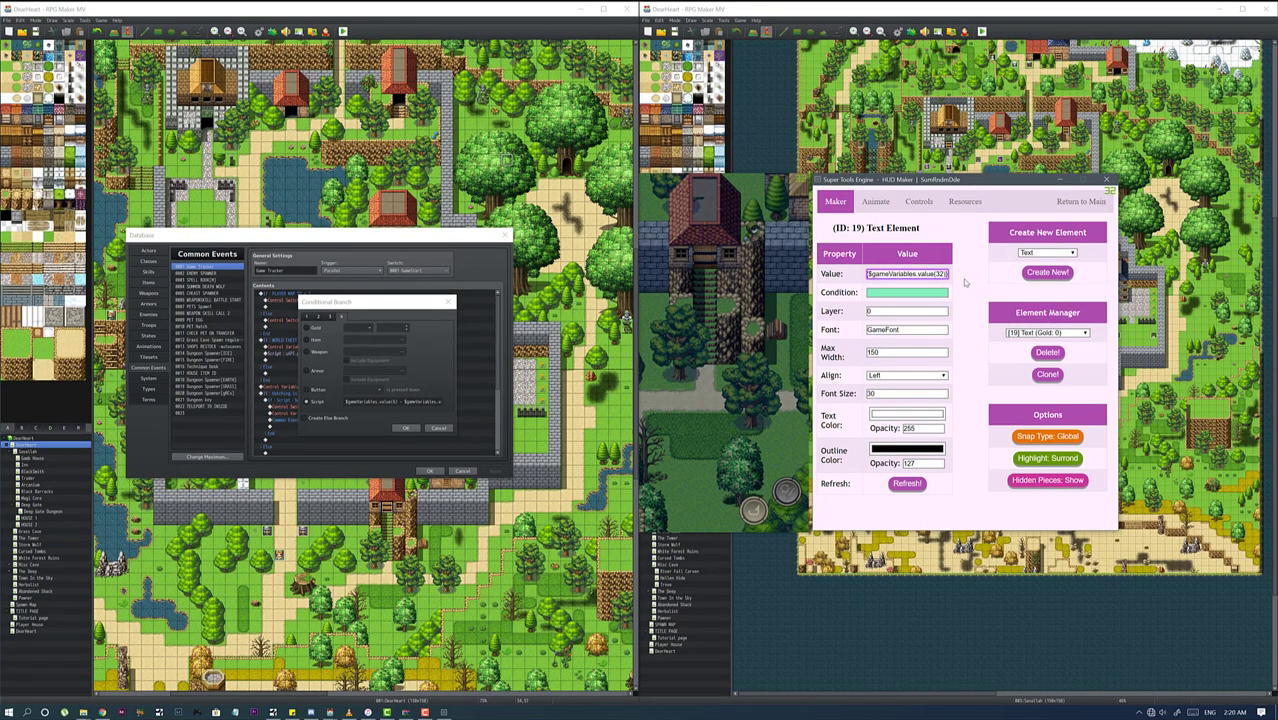
click(665, 287)
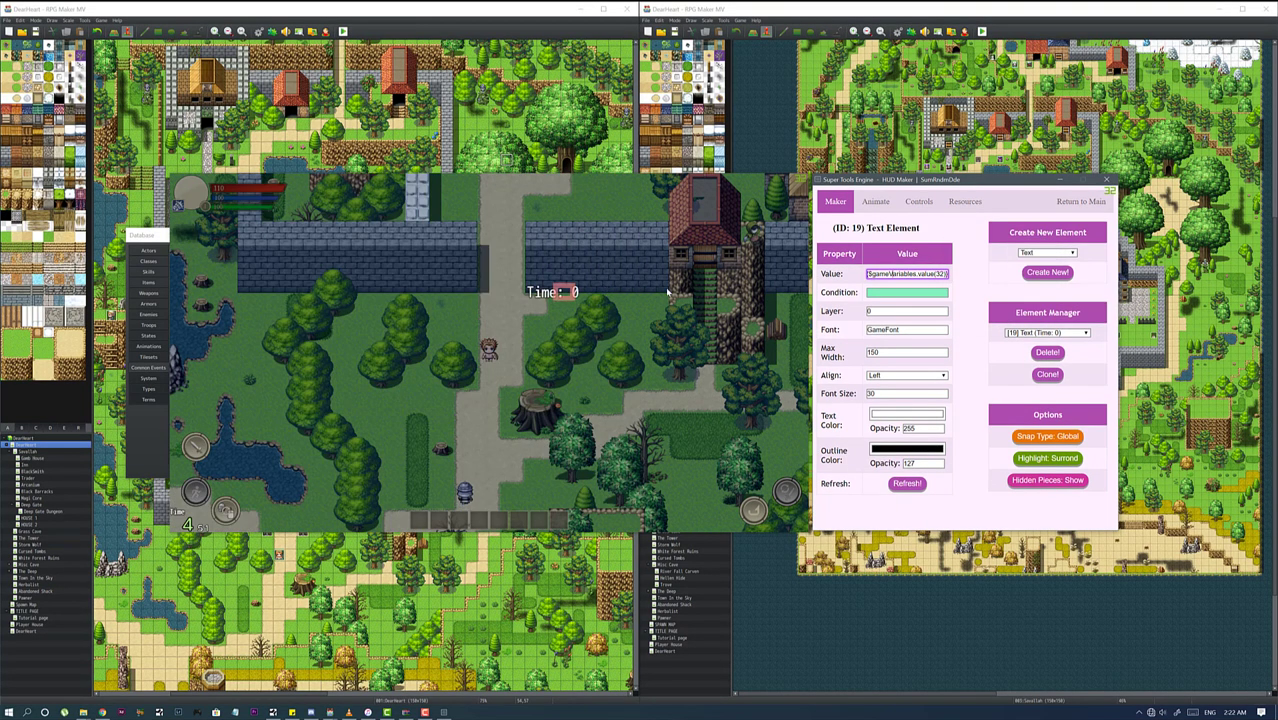
Add a second Text element showing a $gameVariables.value() counter, placed right of 'Time: 0'.
click(1079, 333)
click(1047, 272)
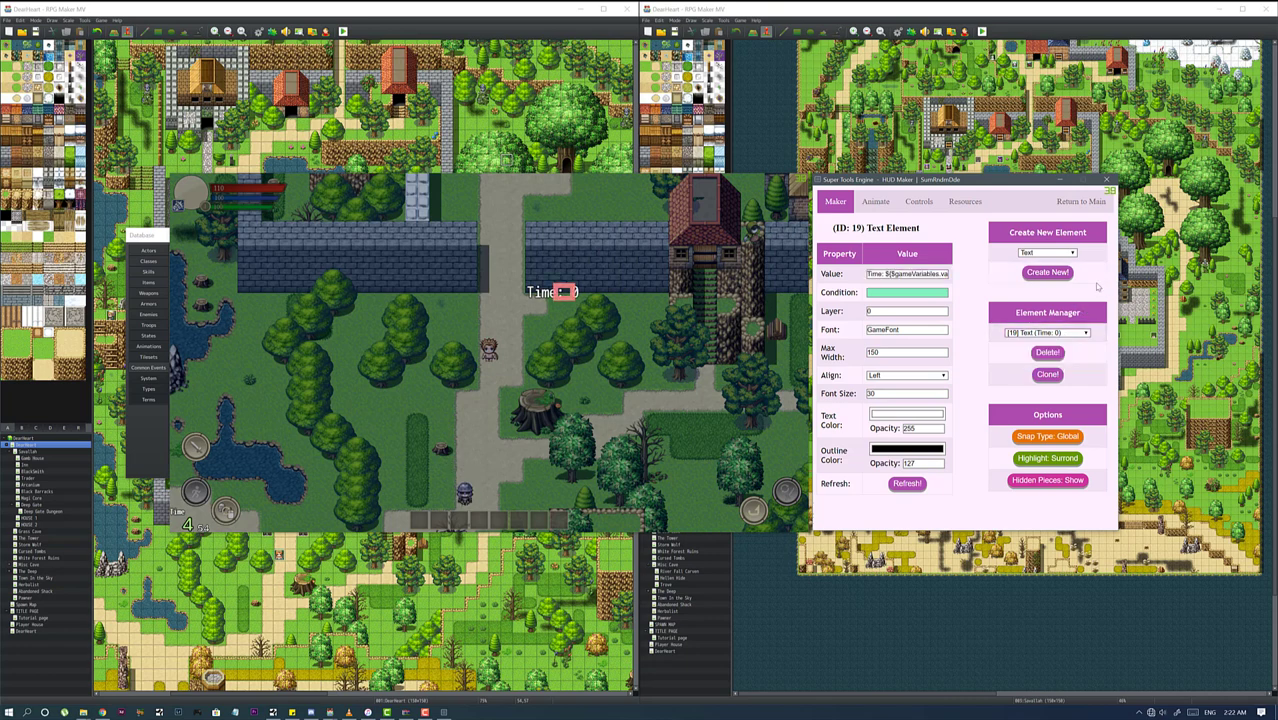
click(928, 274)
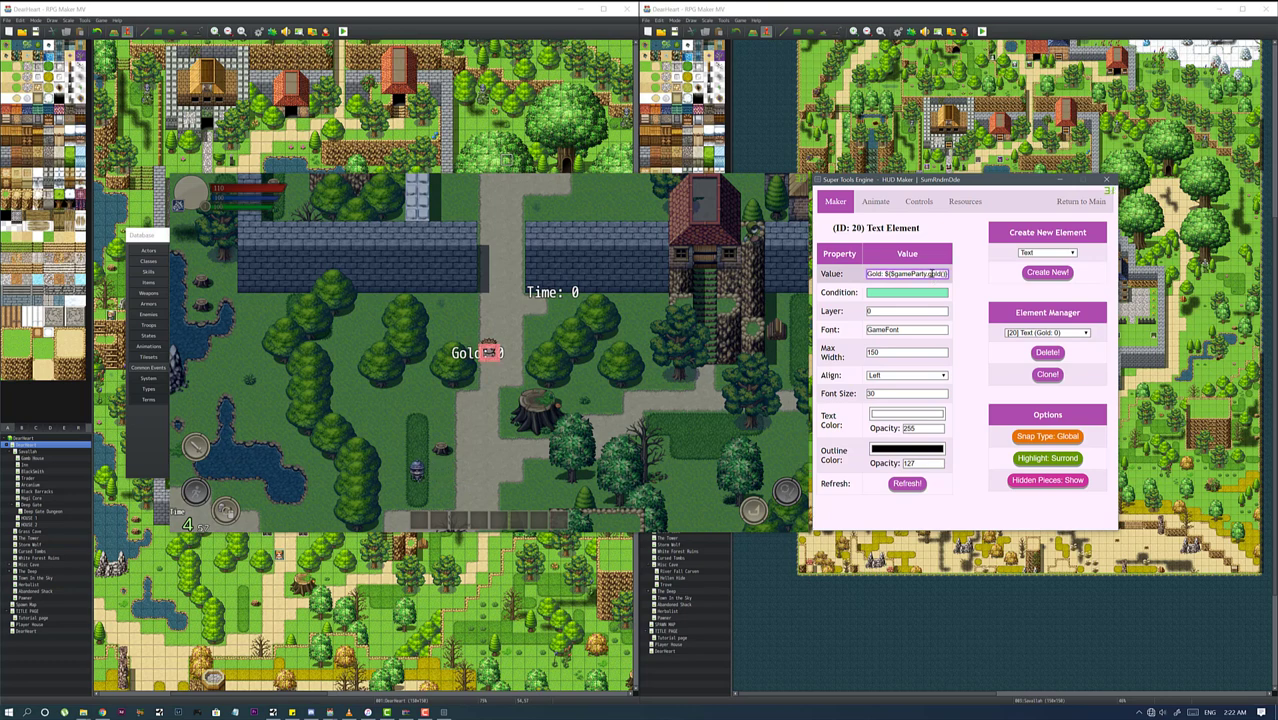
key(ctrl+a)
text($gameVariables.value(32))
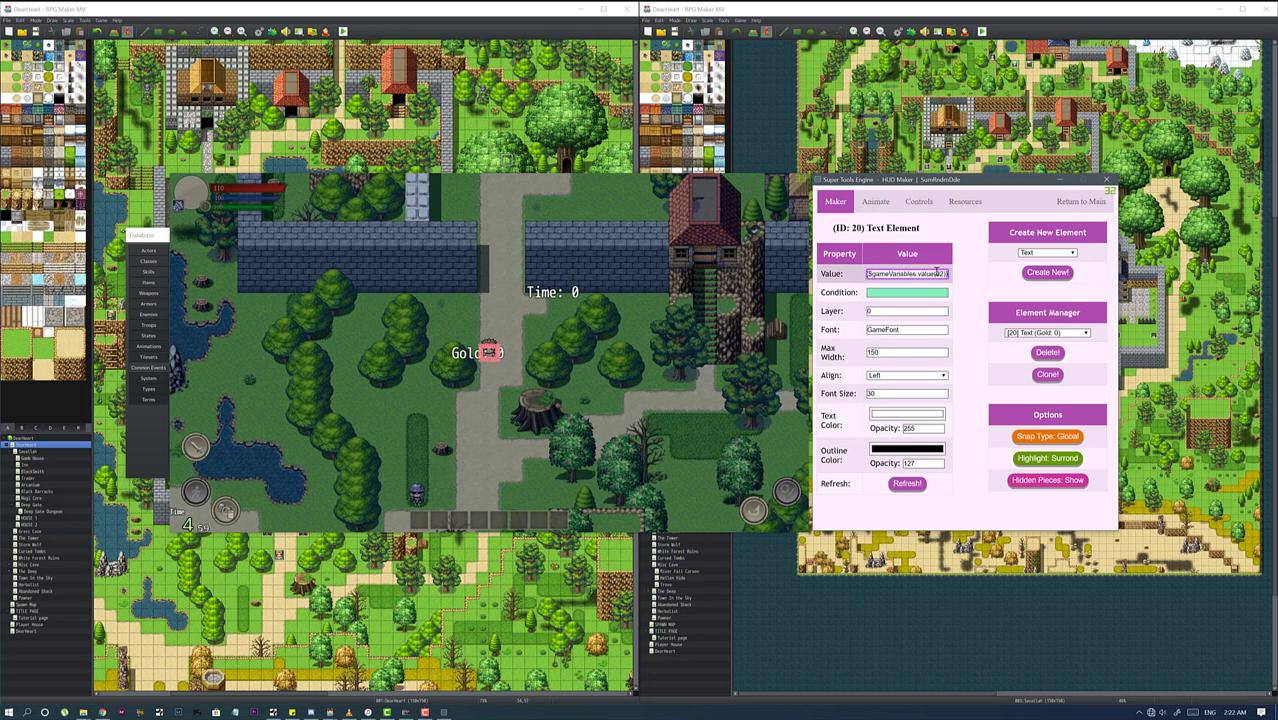
double_click(941, 274)
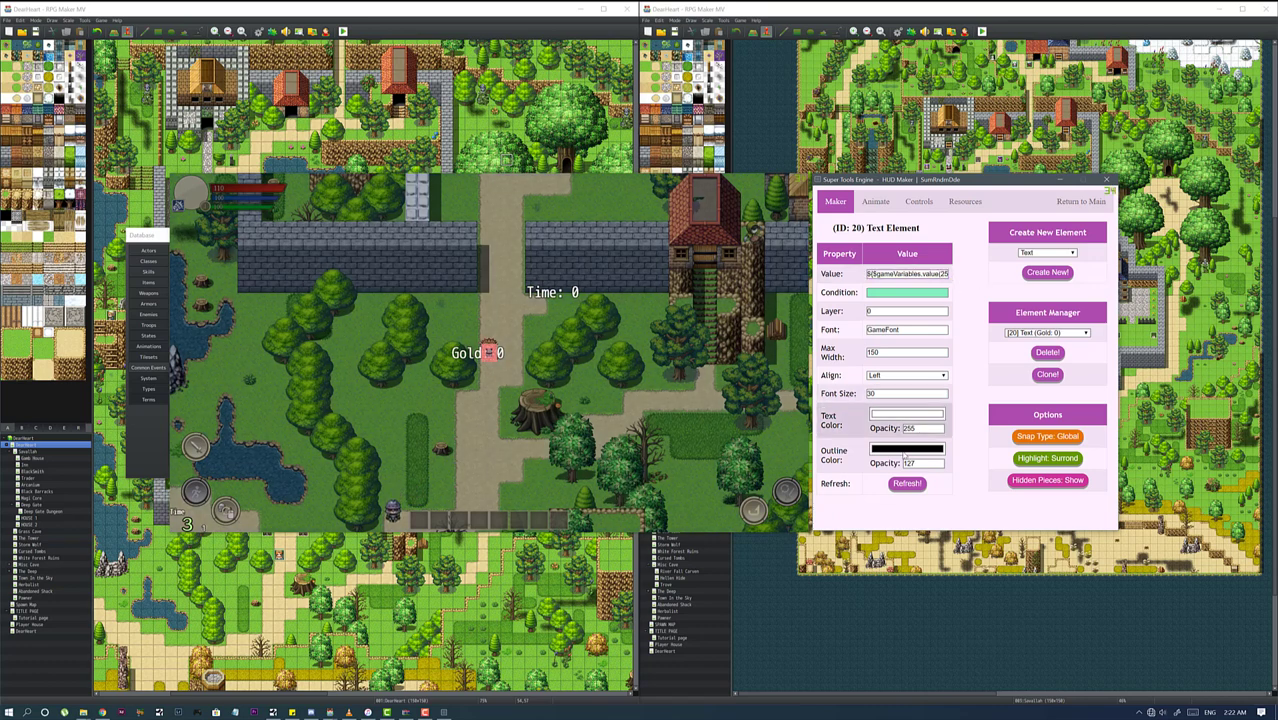
click(907, 483)
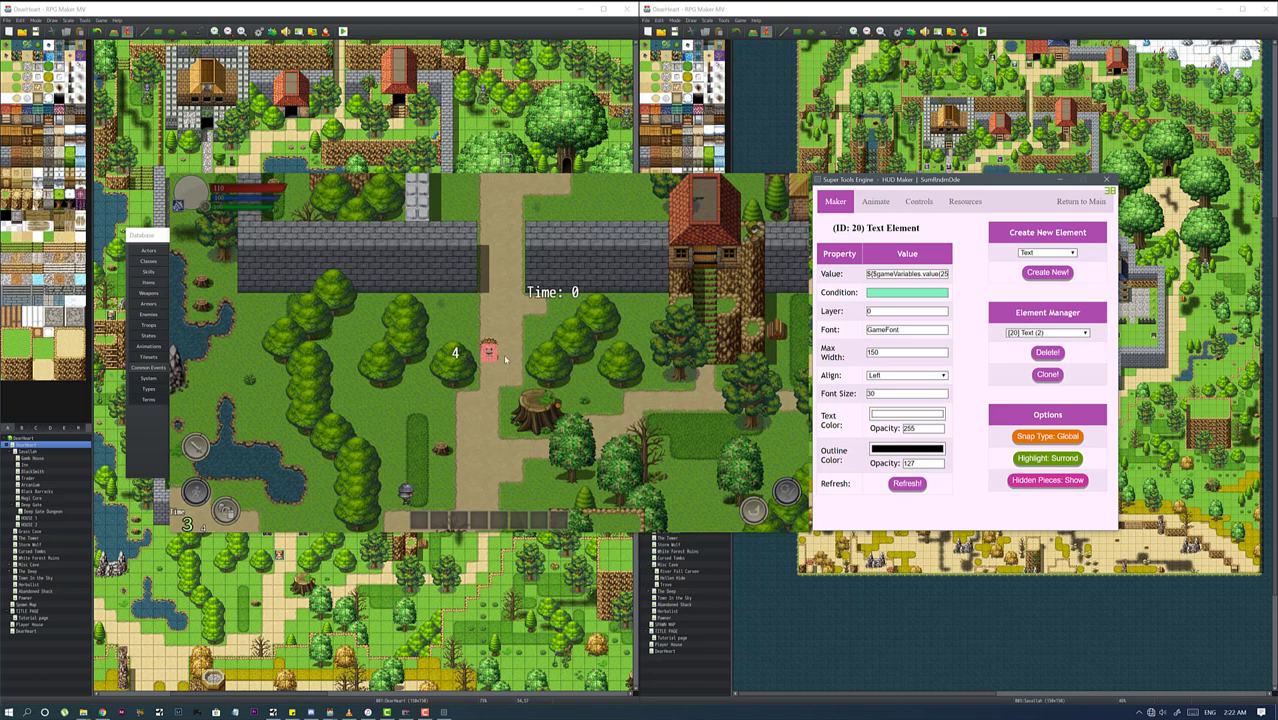
mouse_move(506, 359)
mouse_down()
mouse_move(623, 311)
mouse_move(622, 291)
mouse_up()
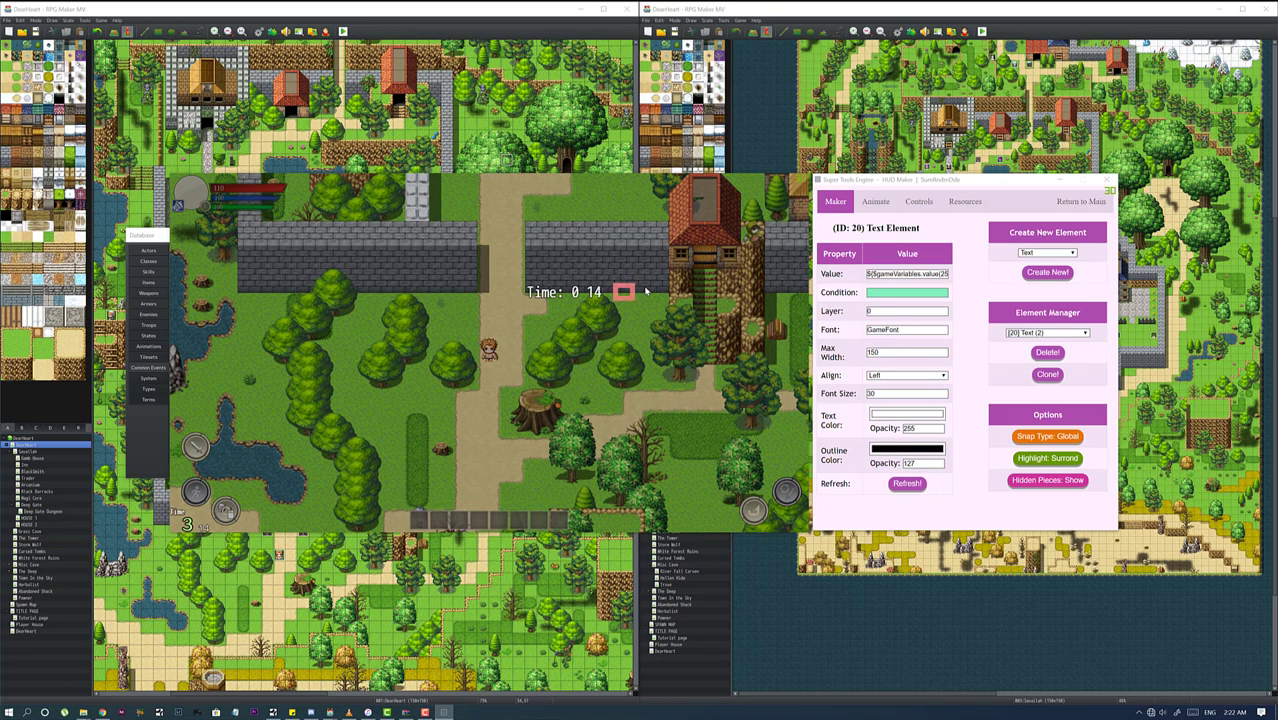
Leave the playtest and open Plugin Manager, showing both Orange time plugins switched off.
click(1047, 332)
click(1026, 379)
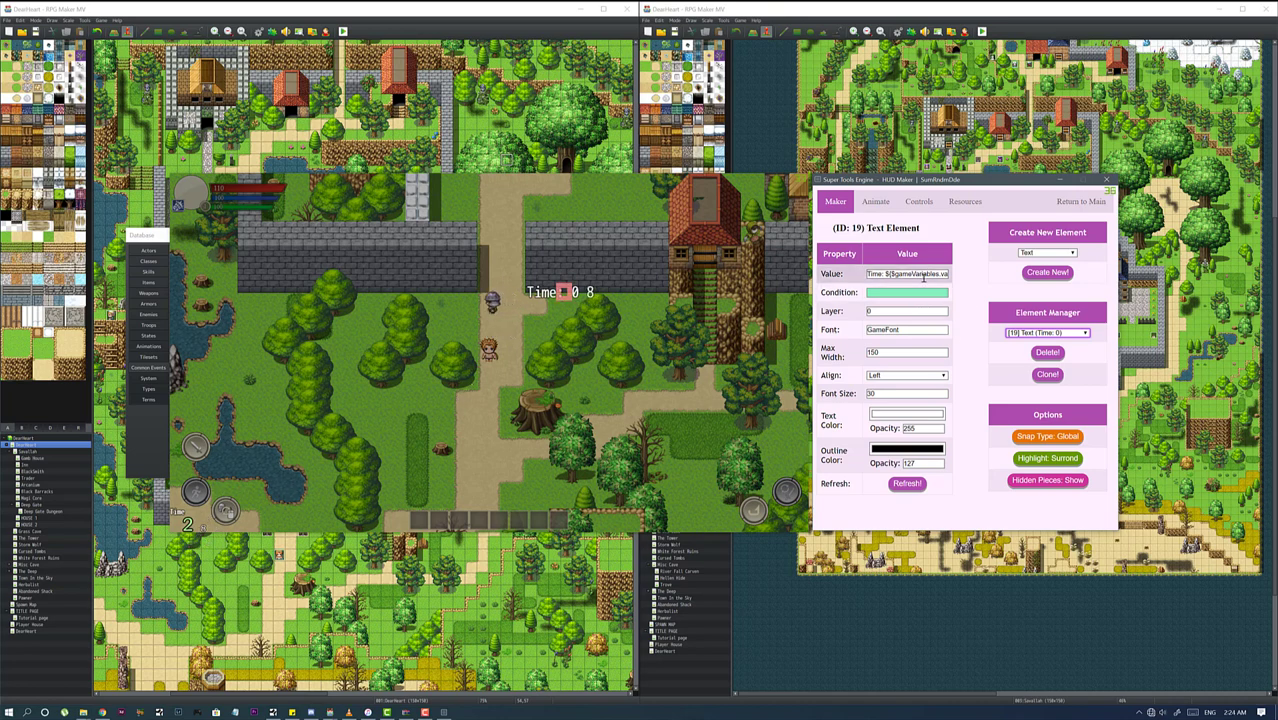
drag(923, 276, 990, 272)
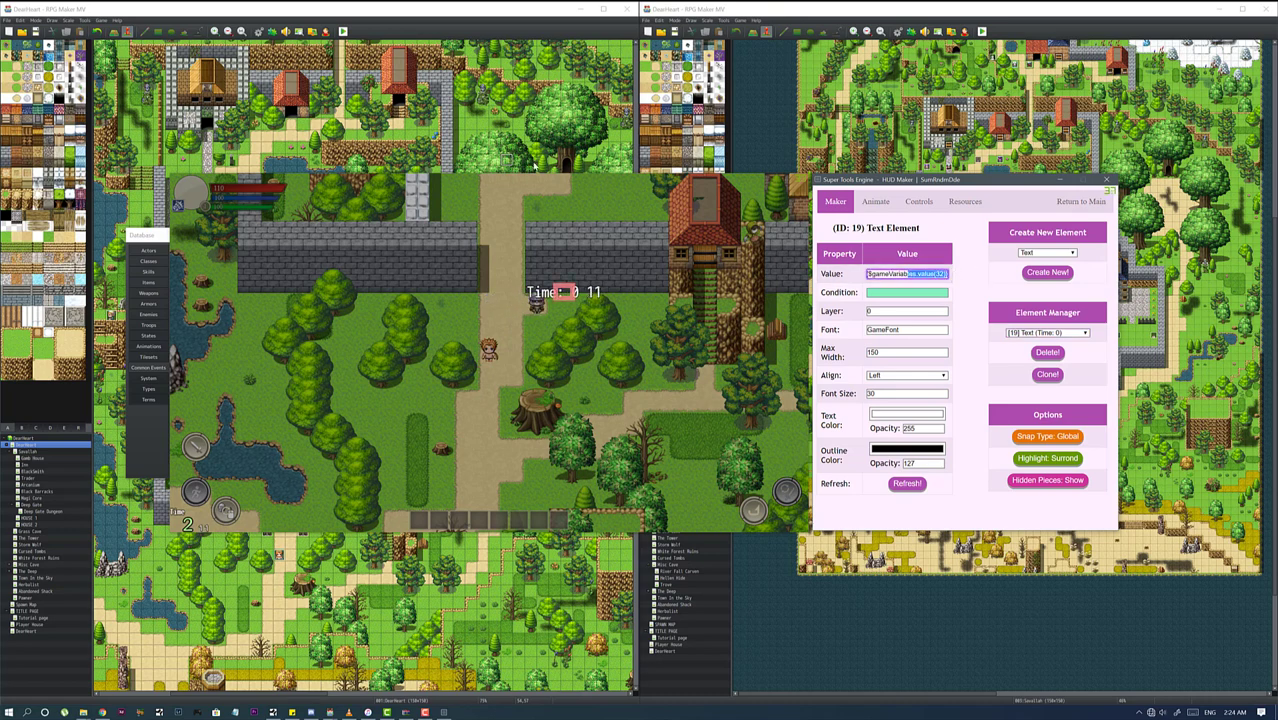
key(alt+Tab)
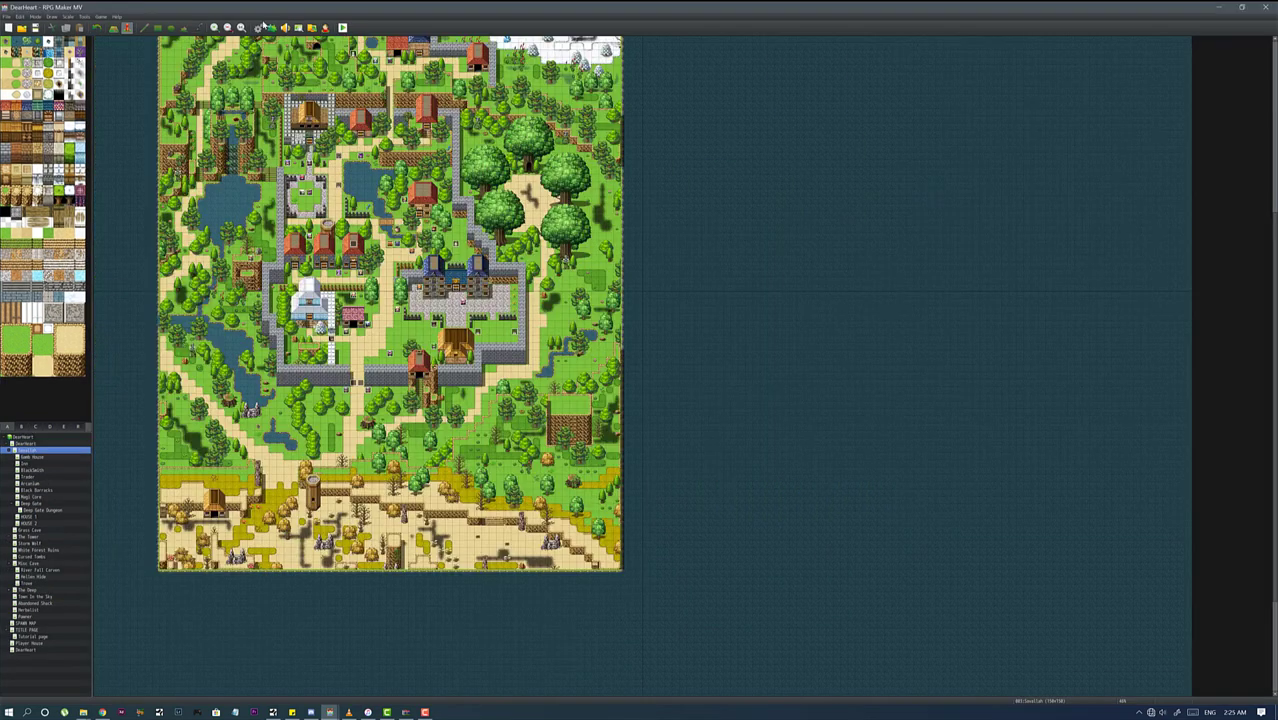
click(271, 27)
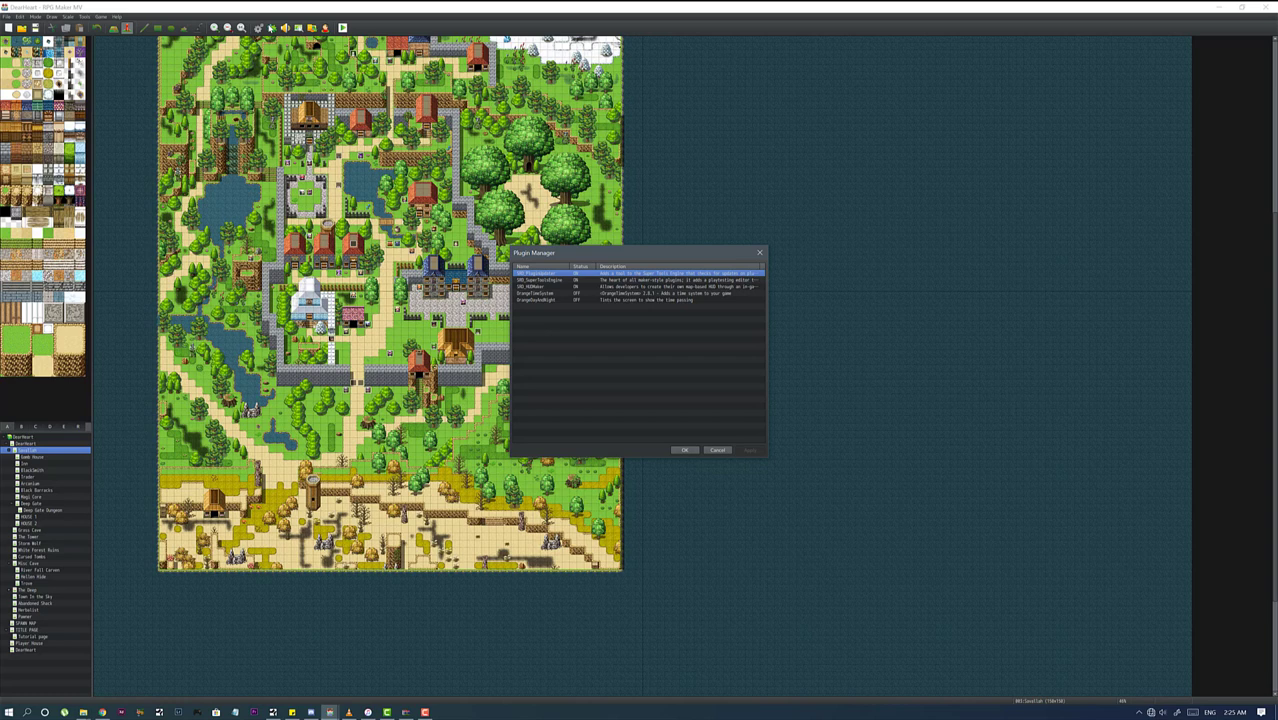
Delete SRD_SuperToolsEngine, SRD_HUDMaker and SRD_PluginUpdater, keeping only the Orange plugins, and confirm.
click(597, 280)
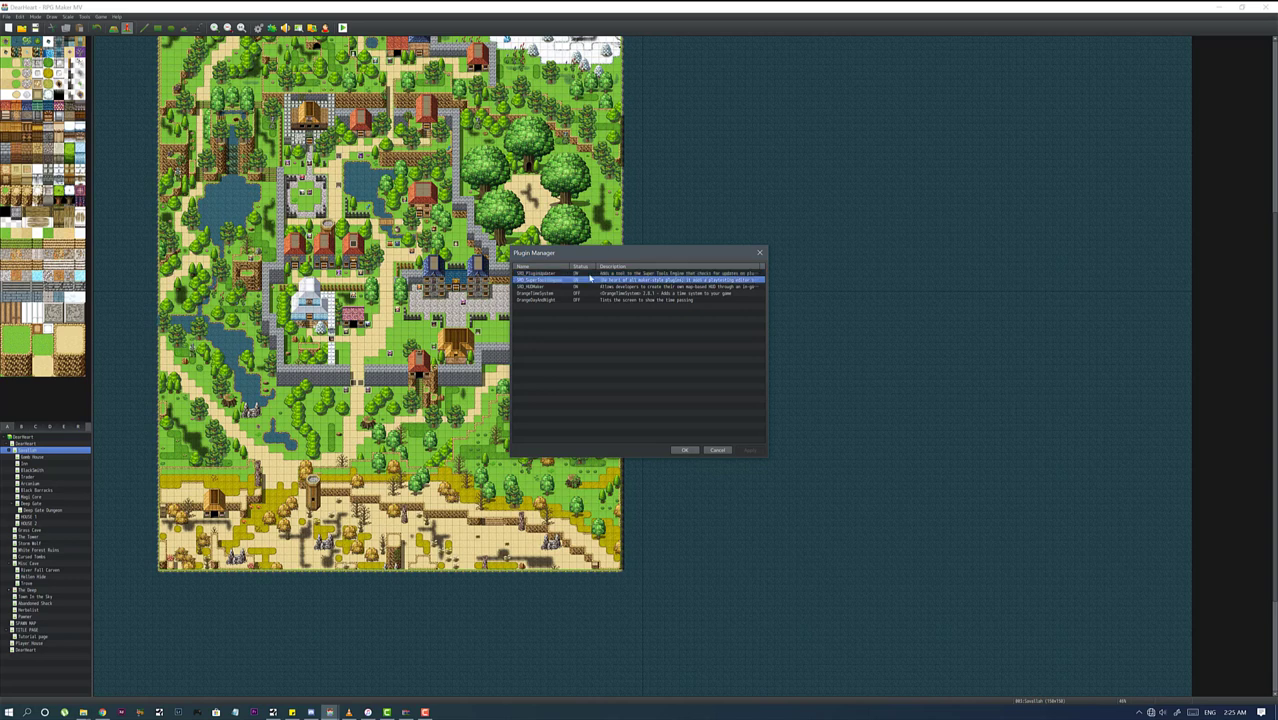
key(Delete)
key(Delete)
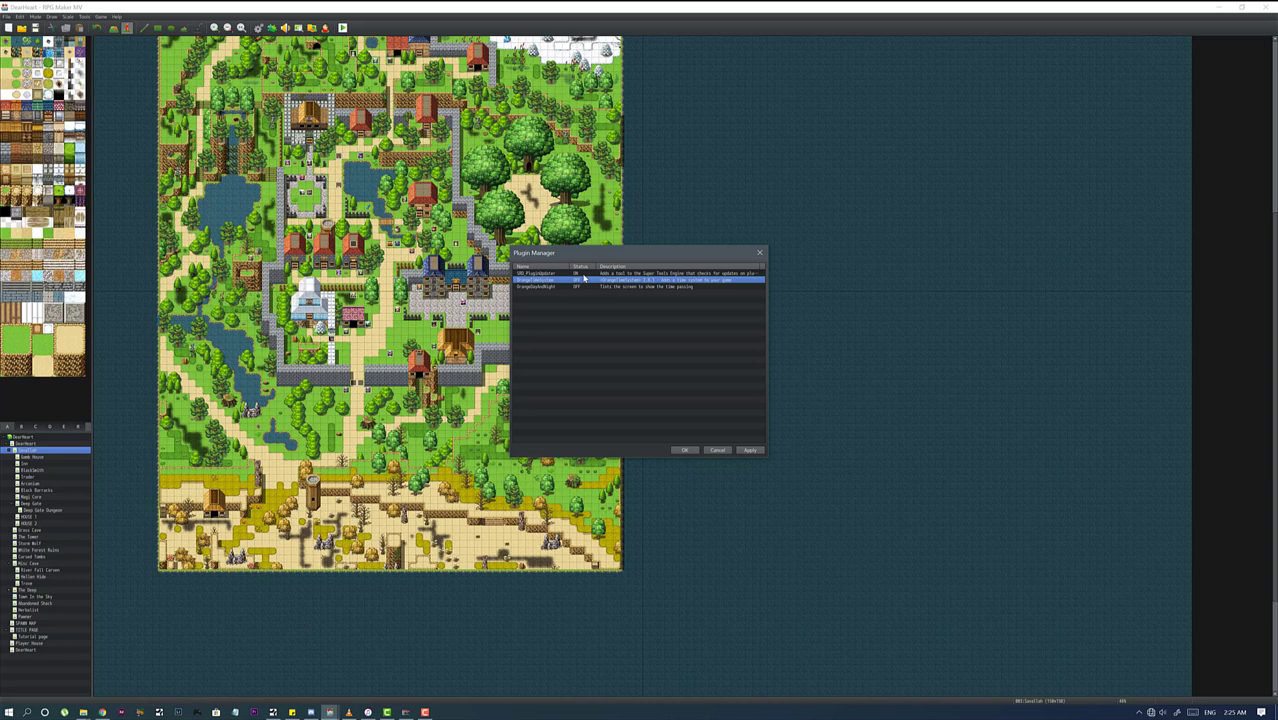
click(584, 275)
key(Delete)
click(684, 450)
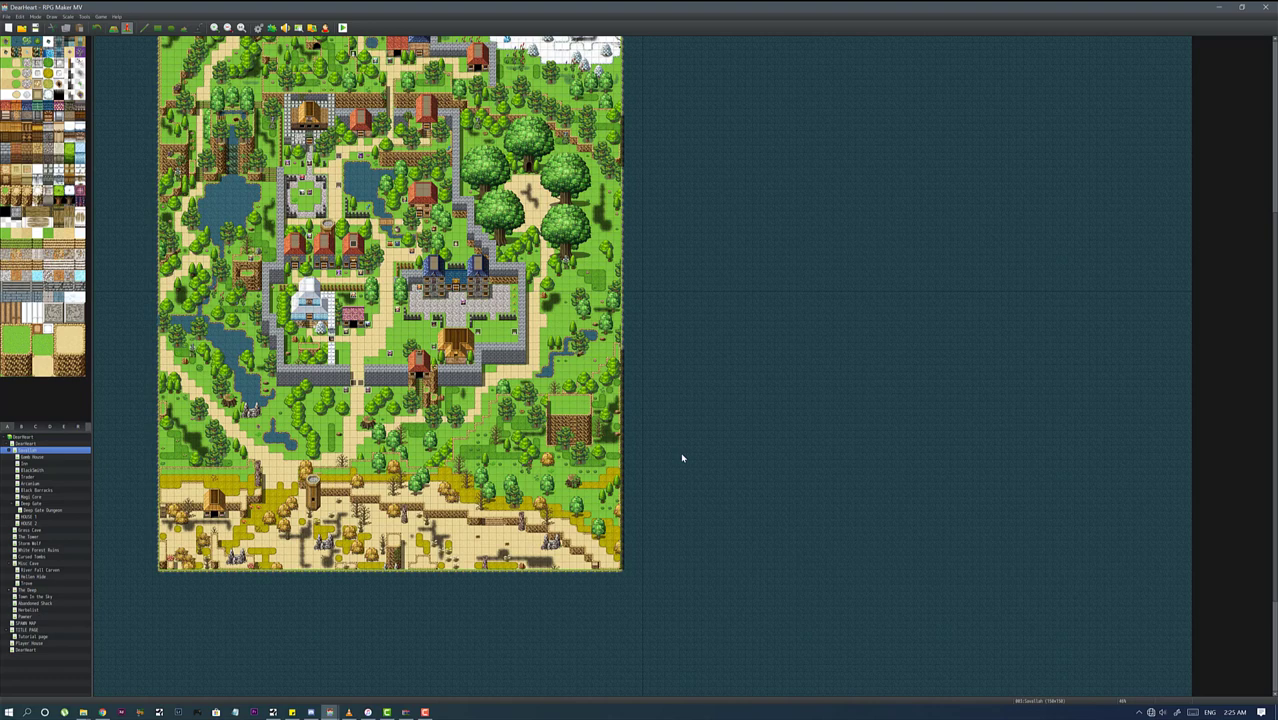
click(424, 712)
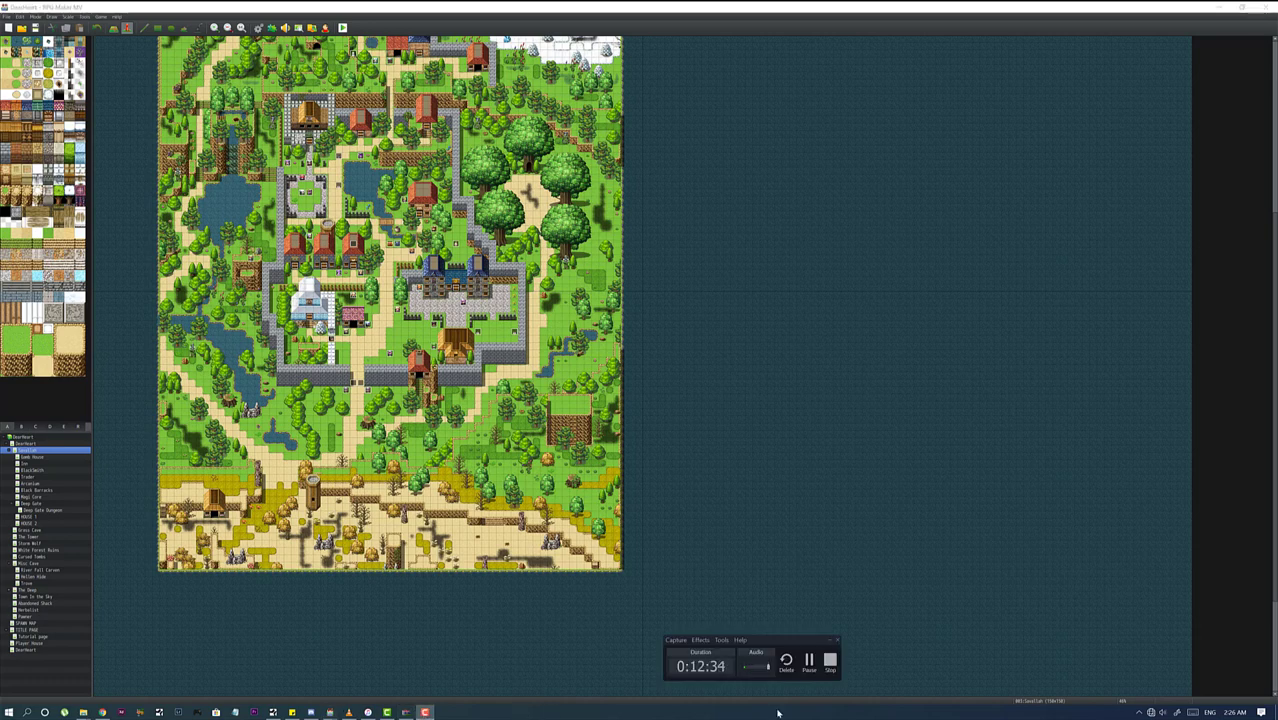